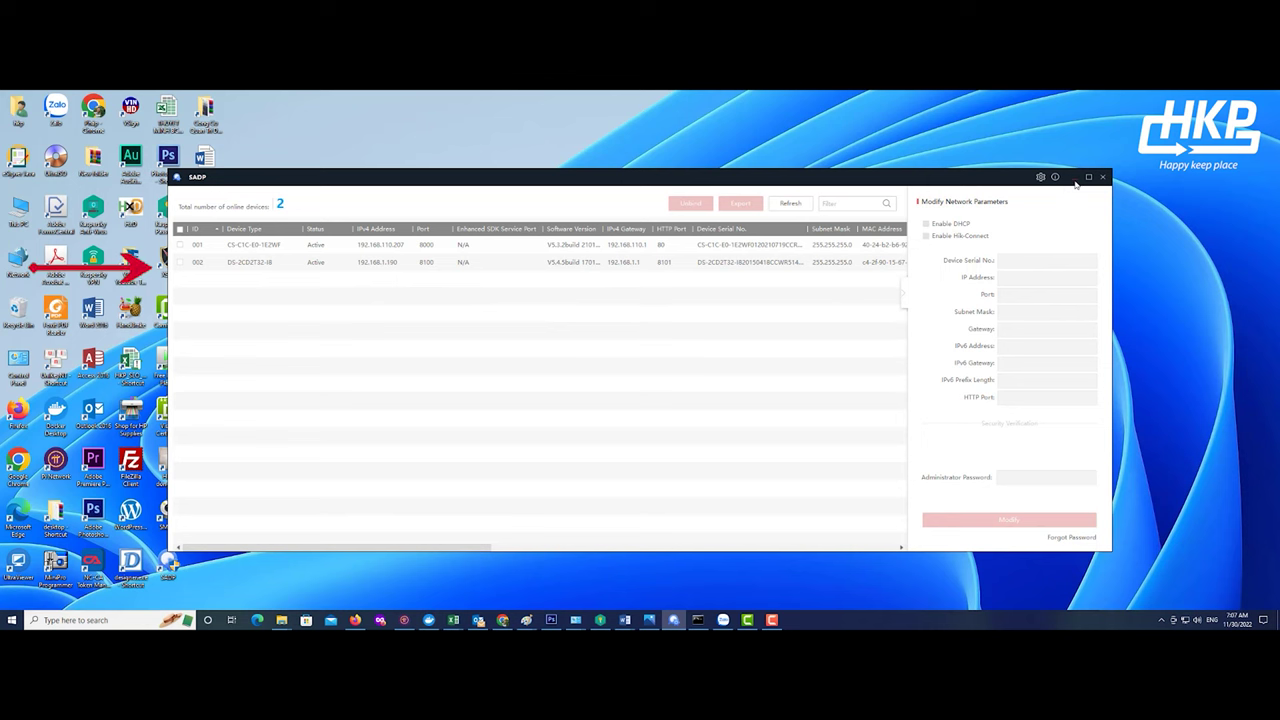
Step: Switch to the Hik-Tools folder in File Explorer and select the SADPTool.zip archive
click(1075, 180)
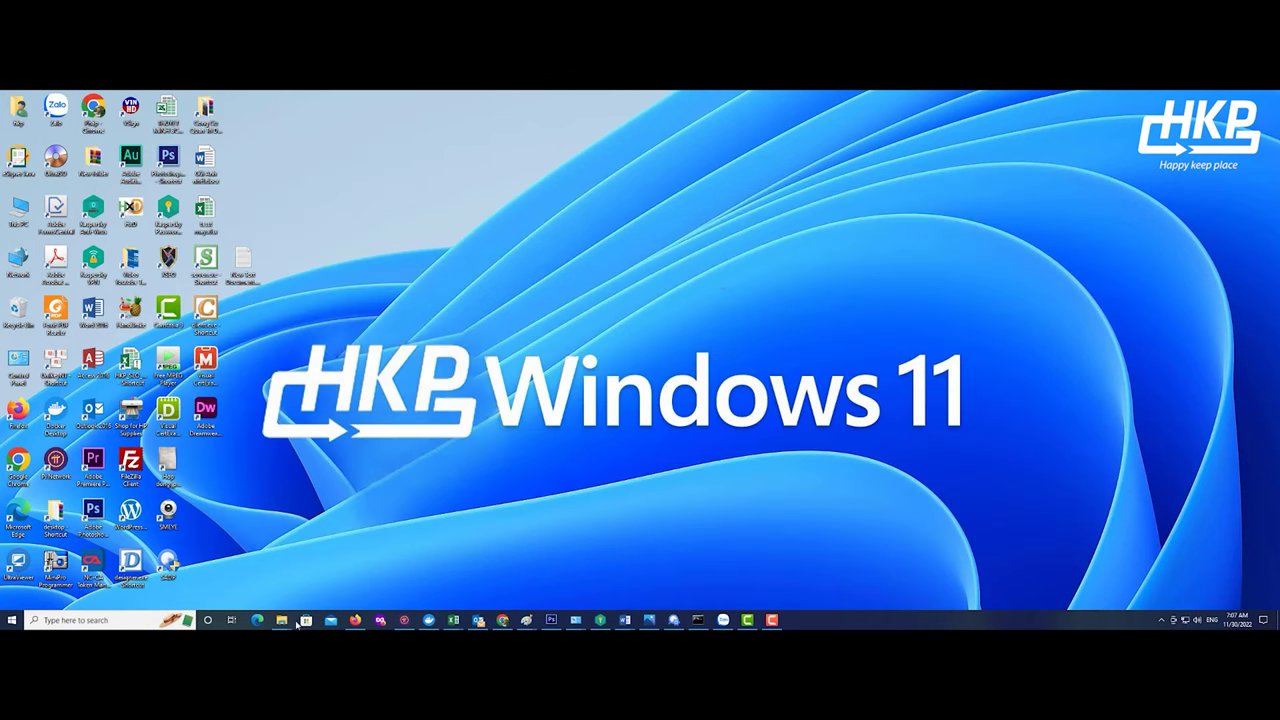
mouse_move(282, 620)
mouse_move(375, 585)
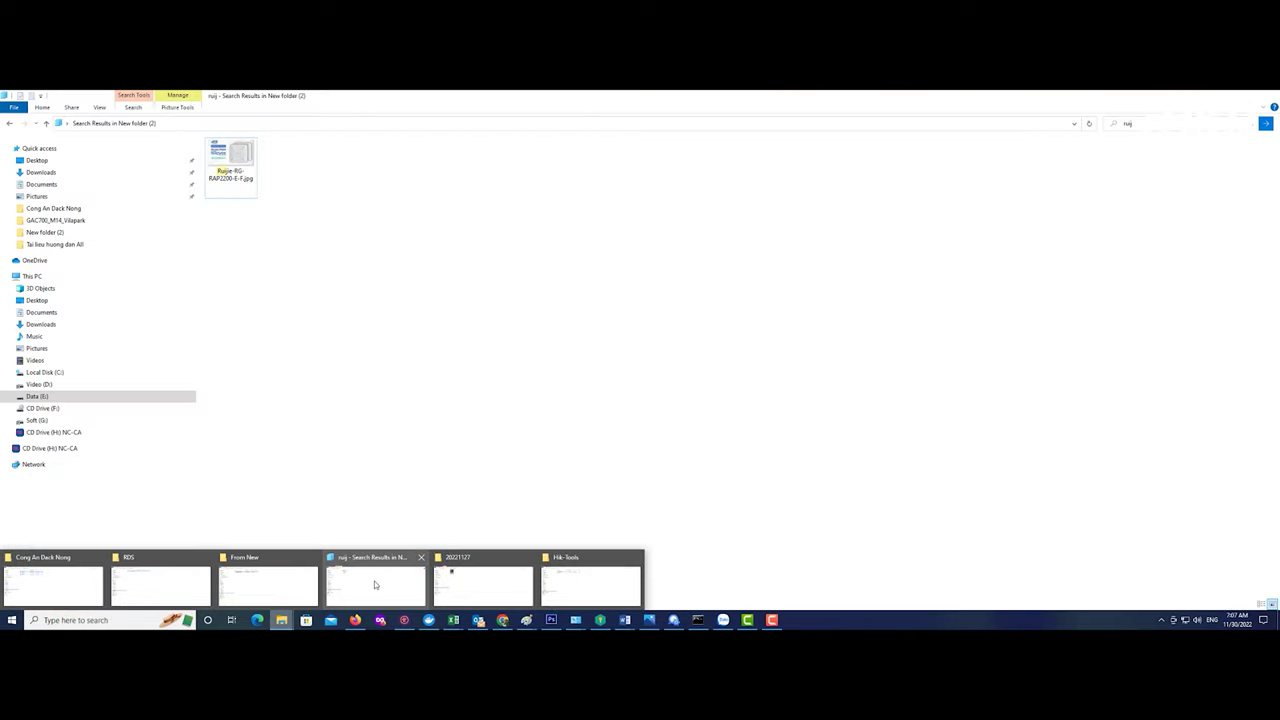
mouse_move(184, 594)
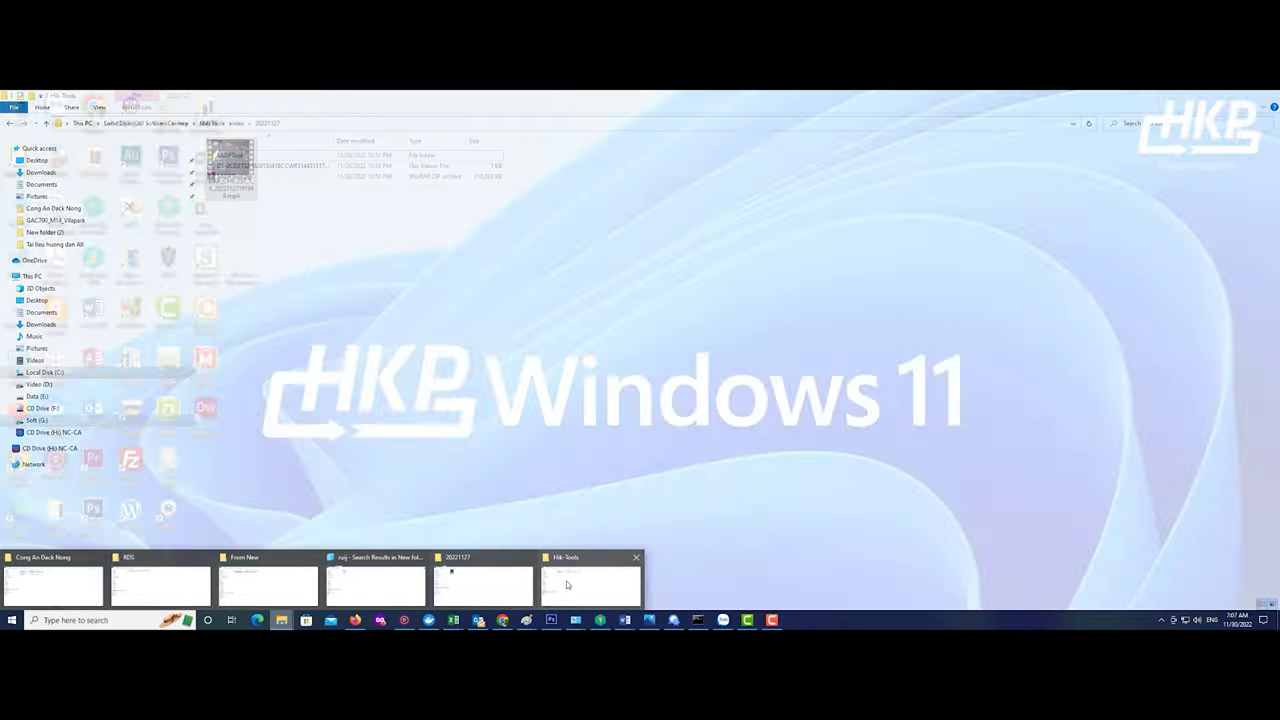
click(566, 585)
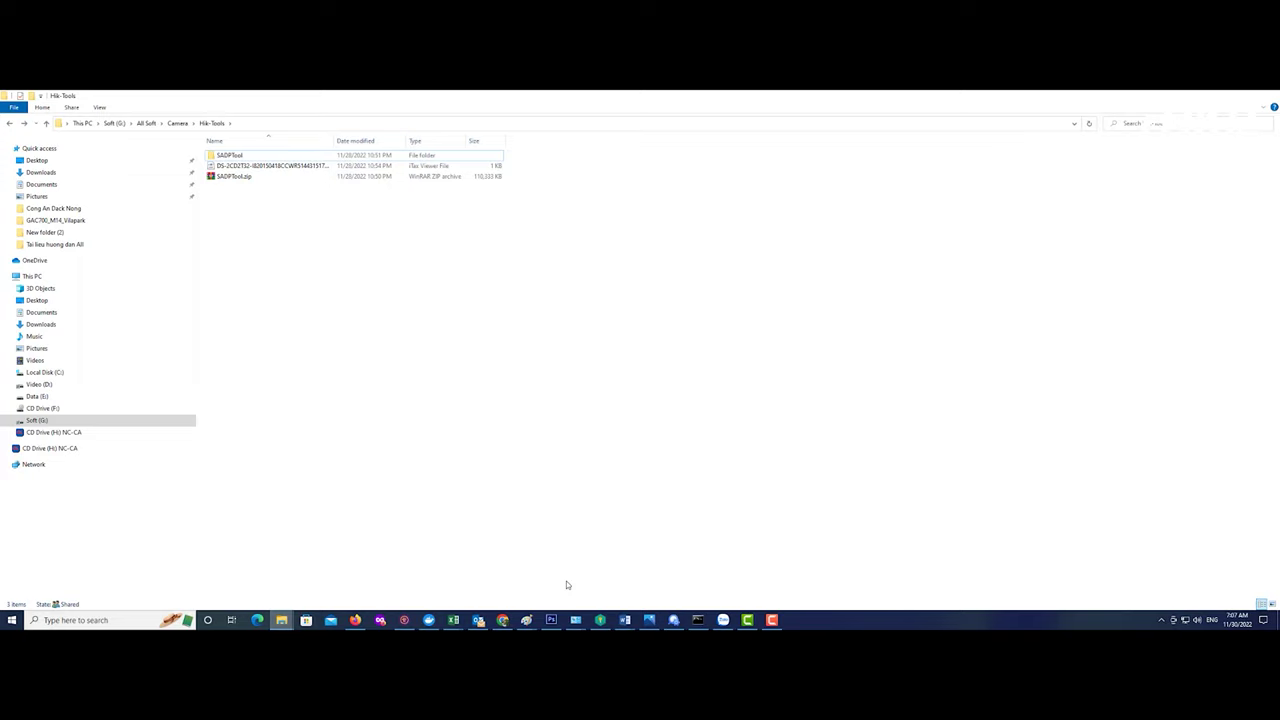
click(231, 178)
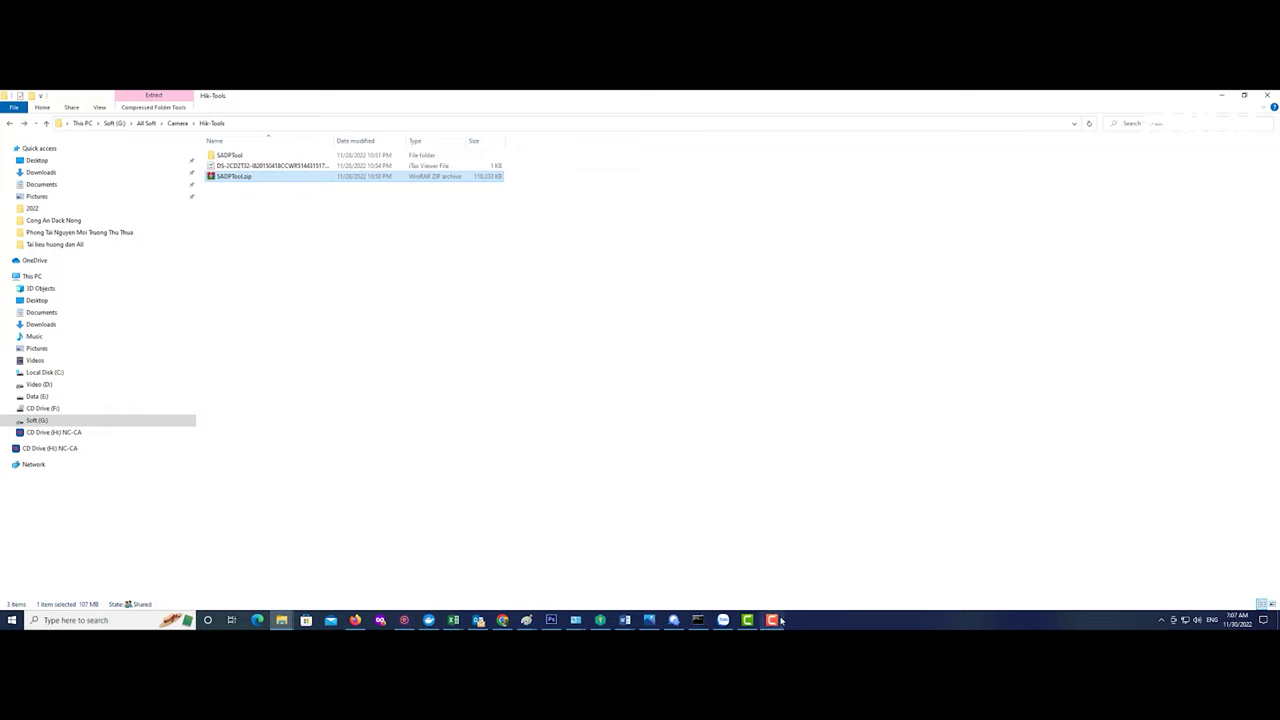
Step: Open the extracted SADPTool folder and run SADPTool.exe as administrator
double_click(235, 155)
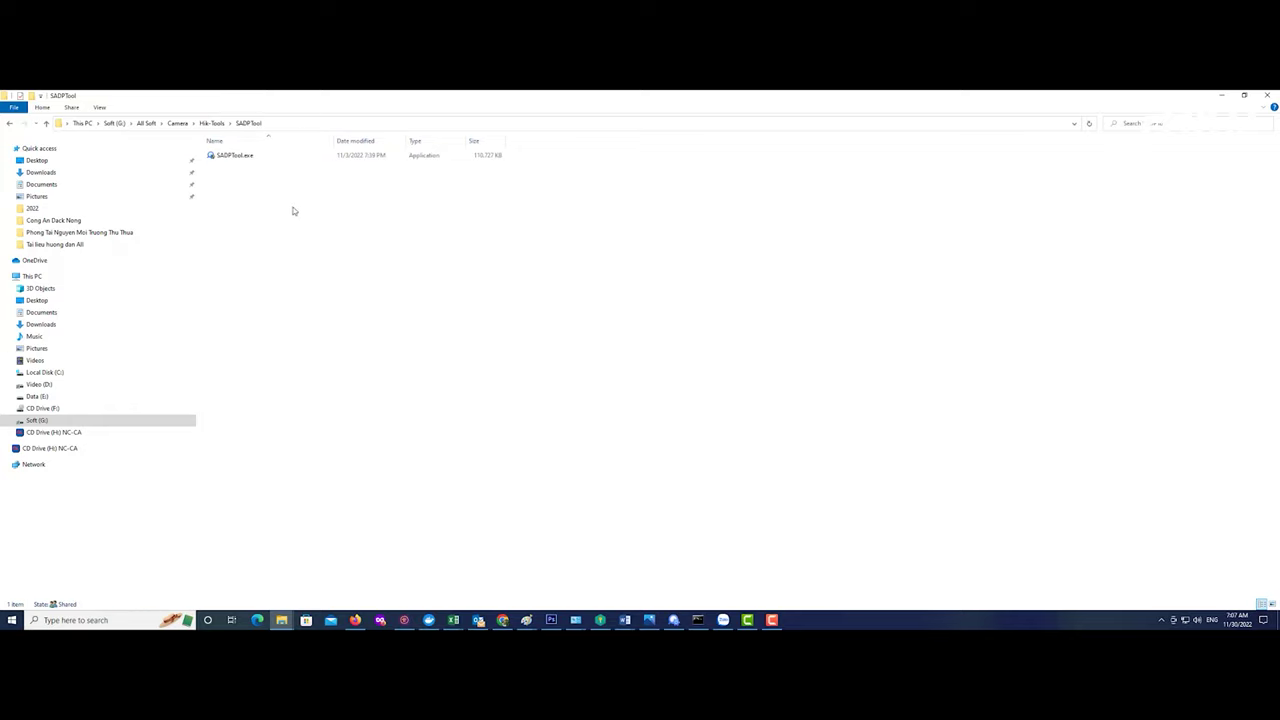
click(235, 159)
click(235, 159)
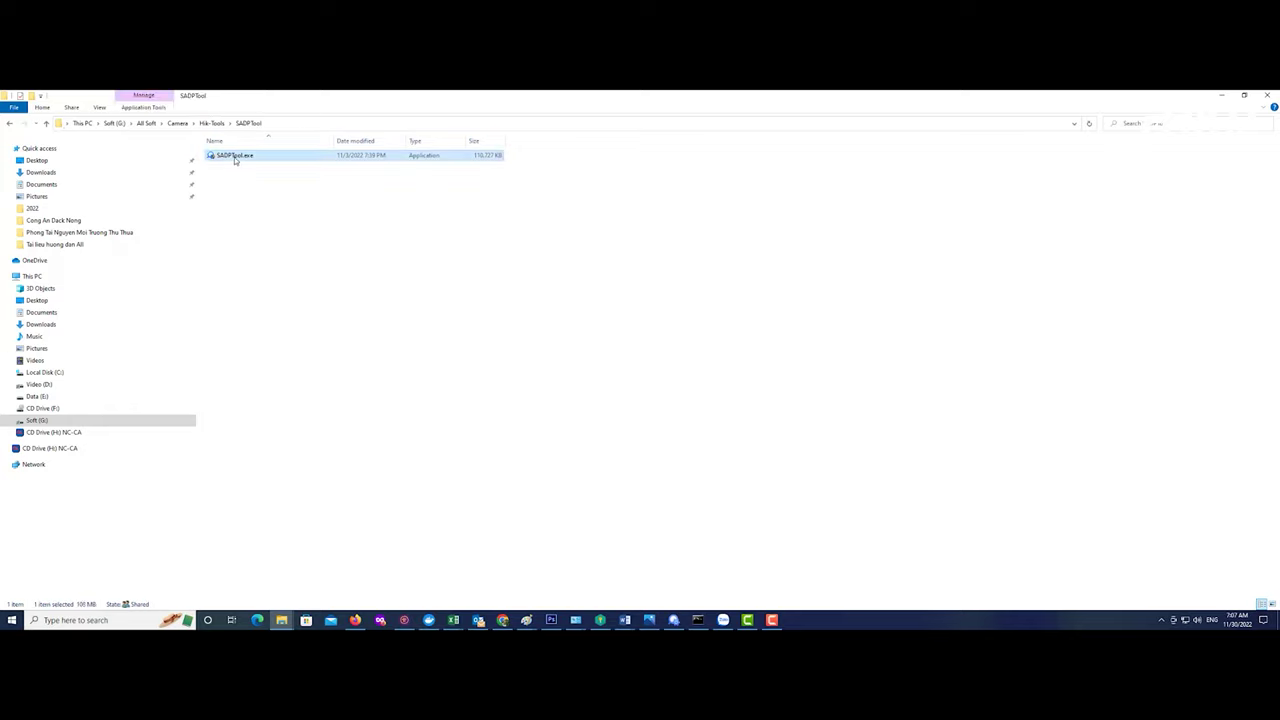
right_click(235, 160)
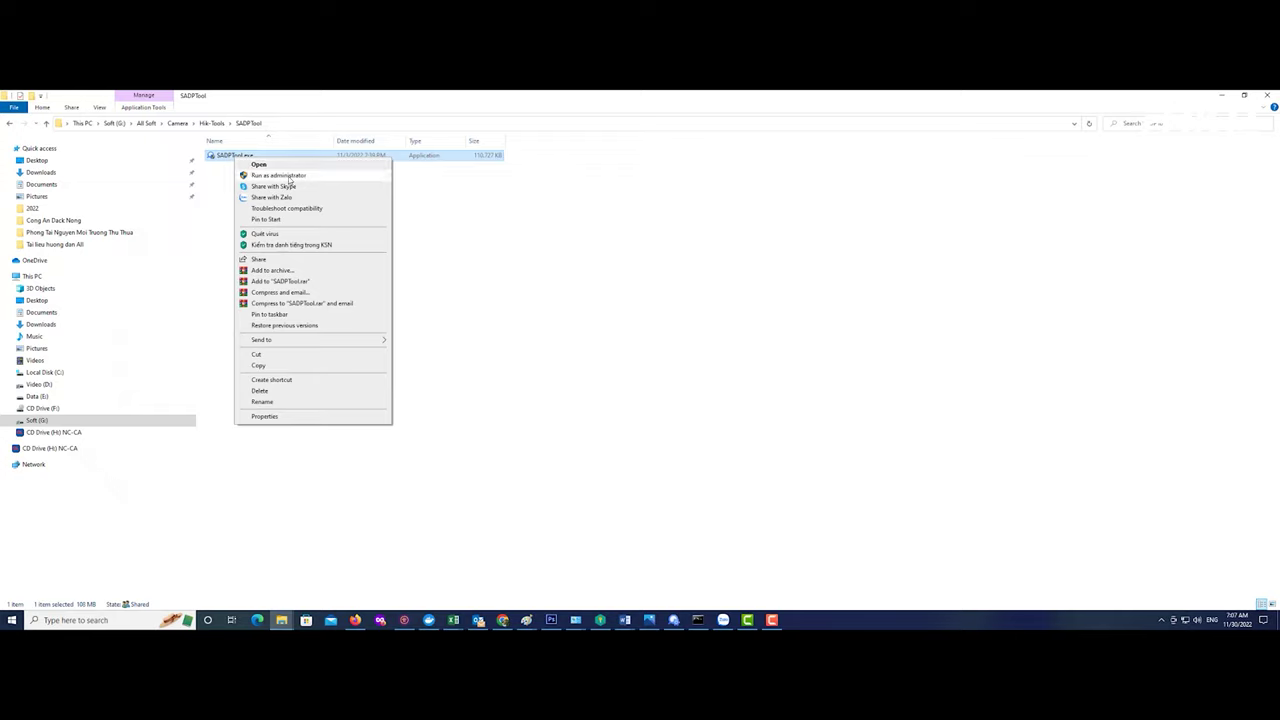
click(285, 175)
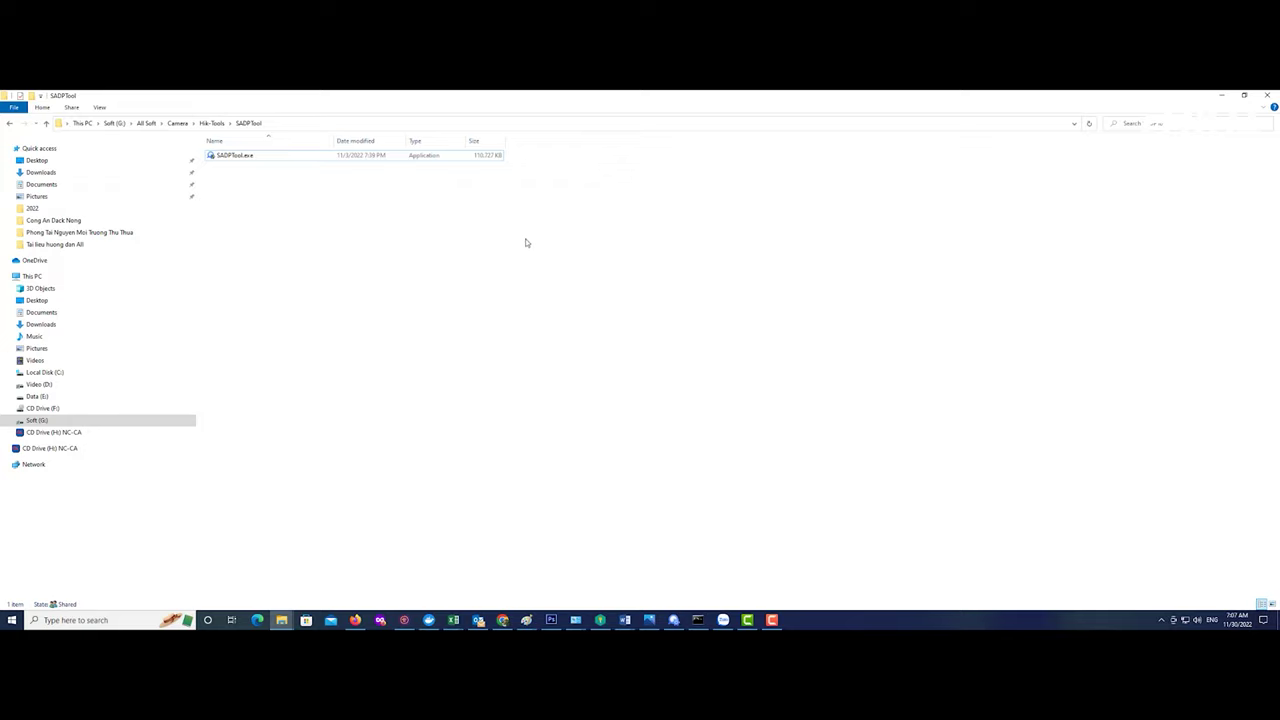
Step: Minimize File Explorer, close the running SADP program, and relaunch it from its desktop shortcut
click(1222, 97)
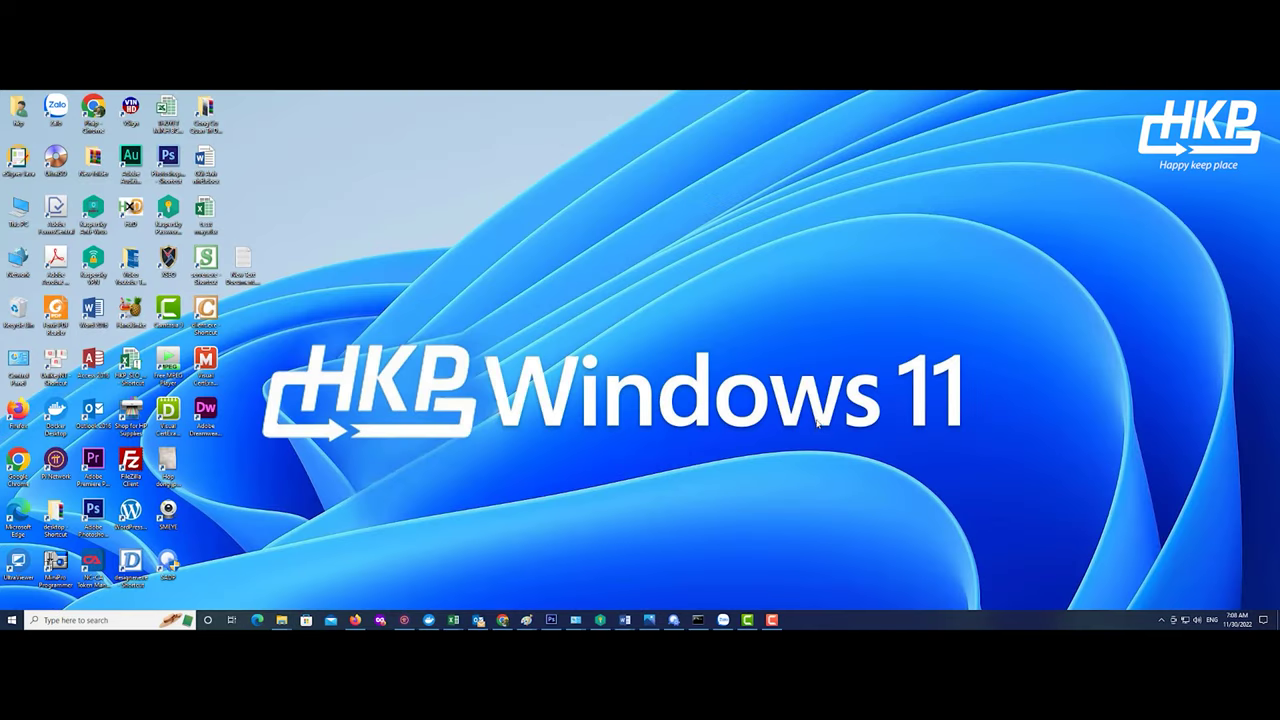
click(674, 620)
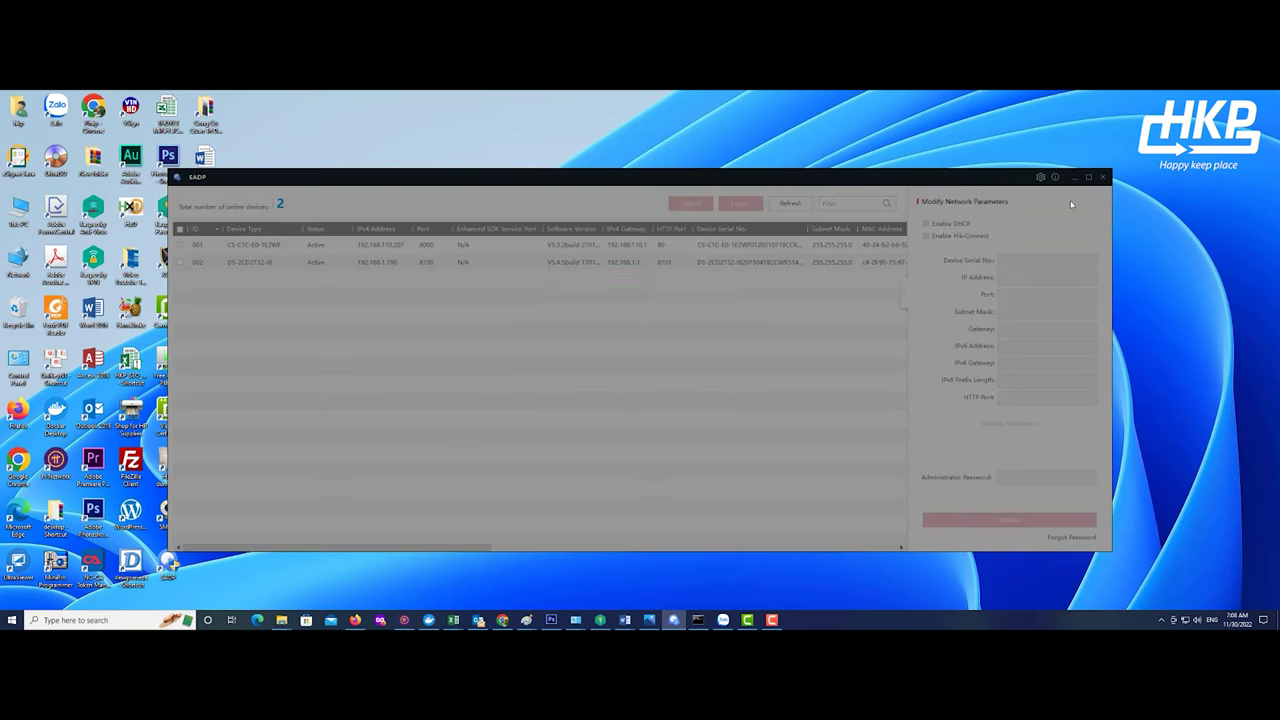
click(660, 371)
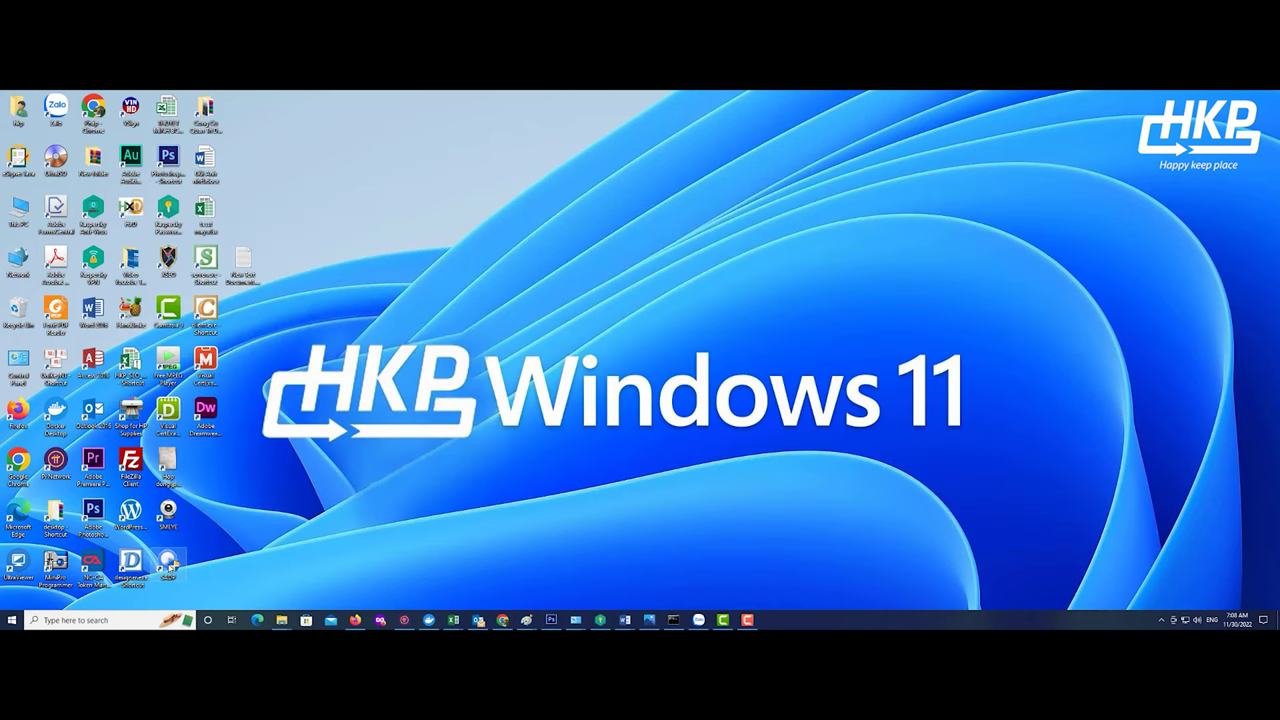
double_click(168, 562)
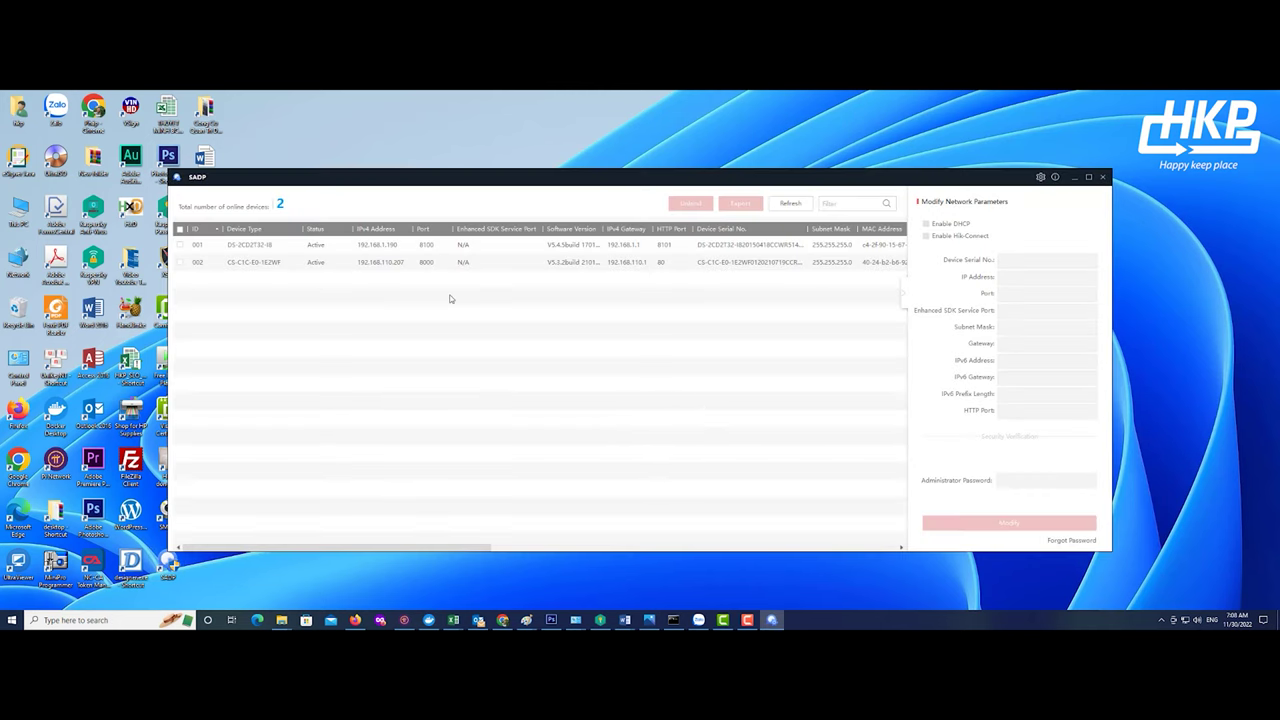
Step: Select the CS-C1C-E0-1E2WF camera in the online device list and open its forgotten-password reset dialog
click(407, 264)
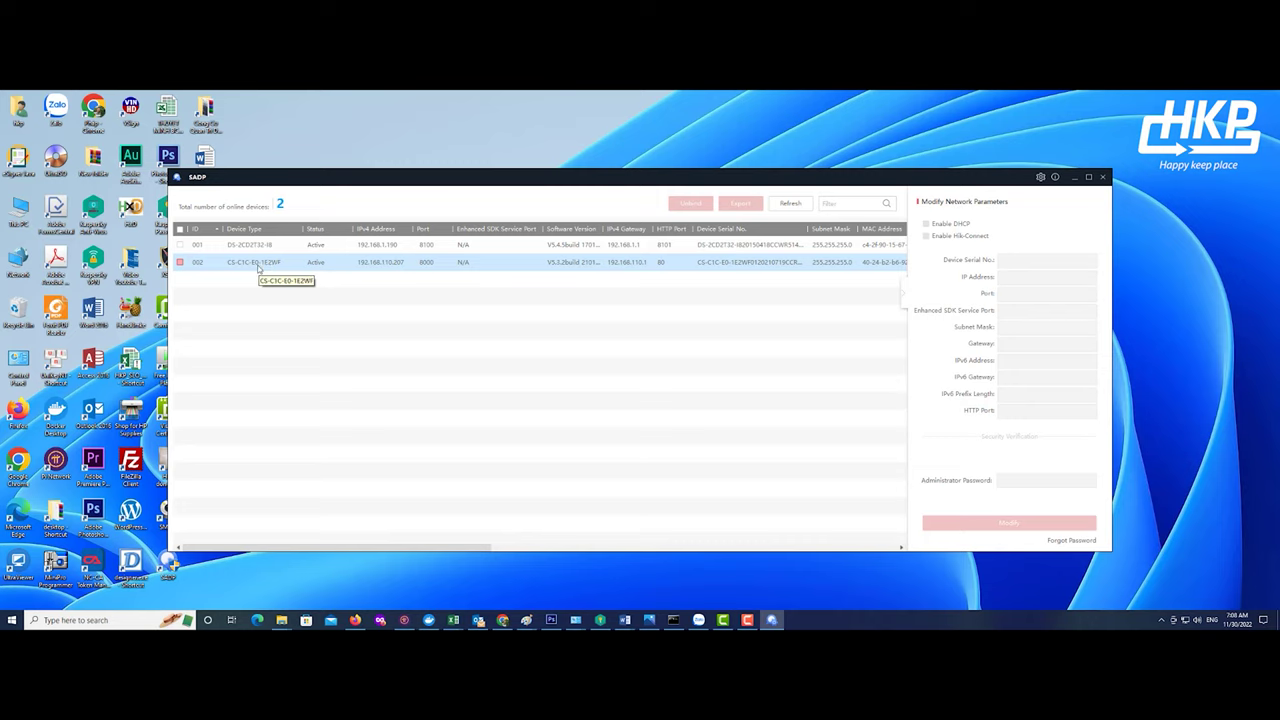
click(180, 262)
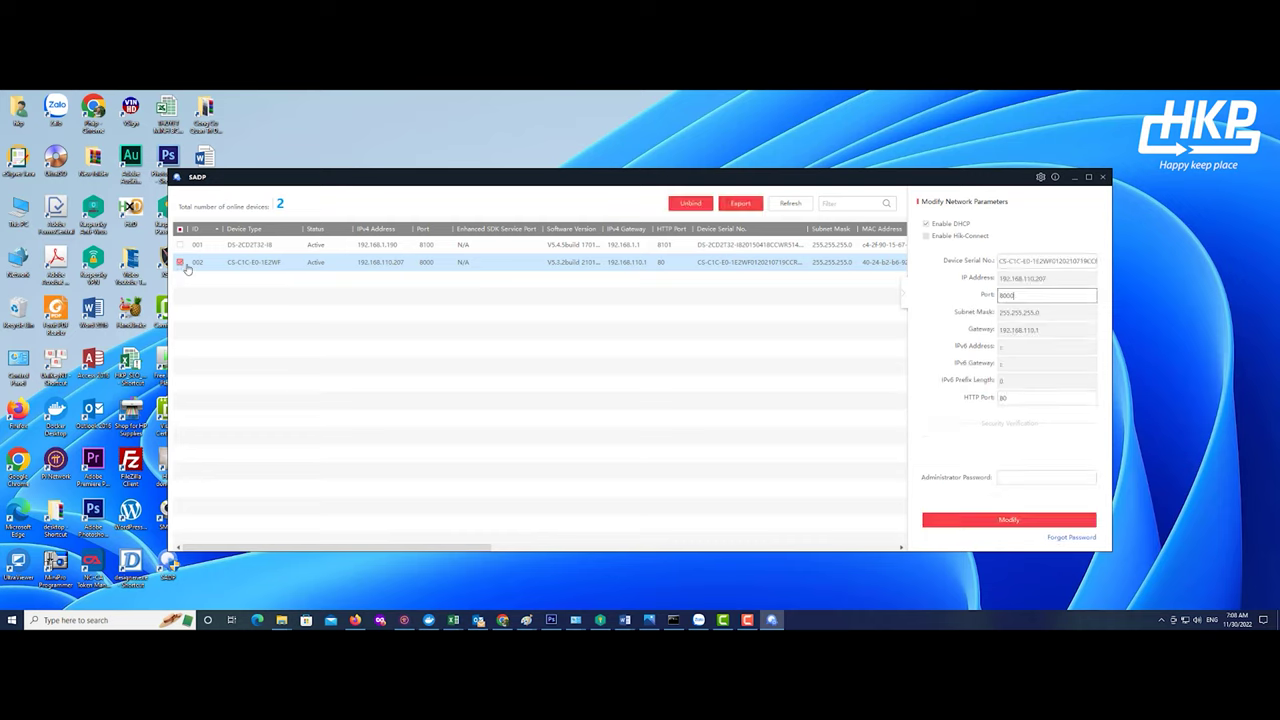
click(250, 279)
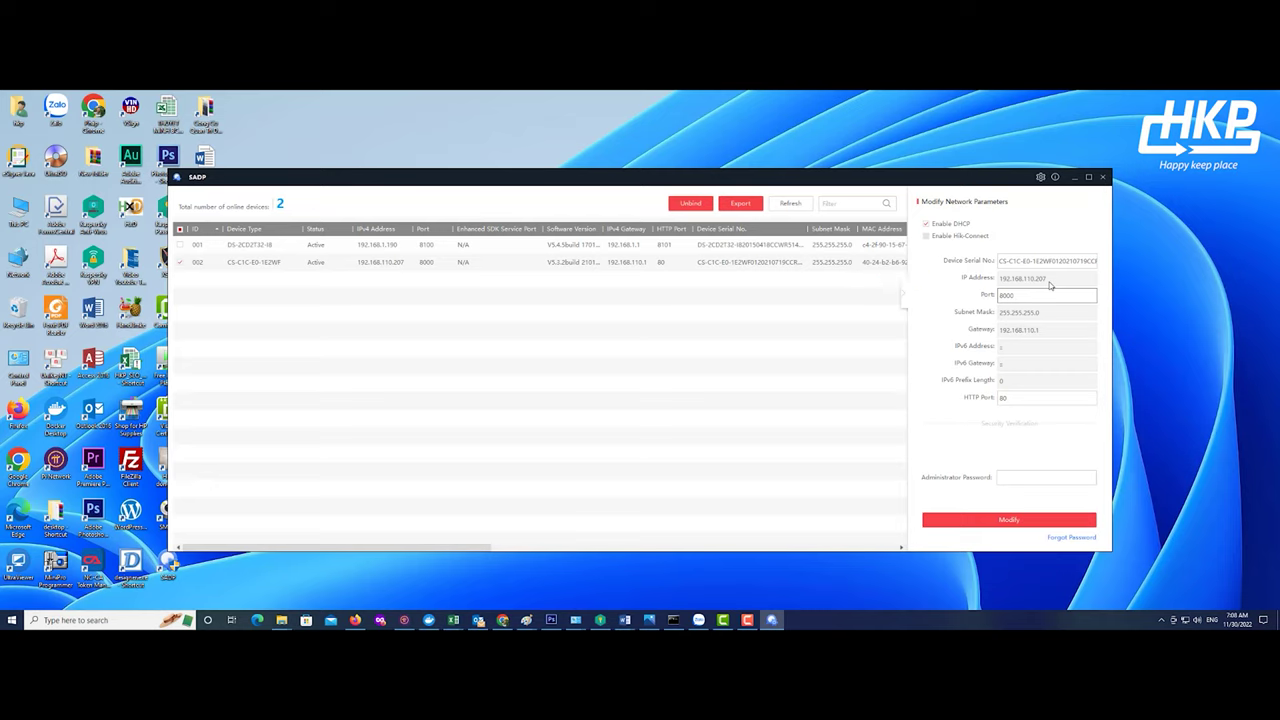
click(345, 266)
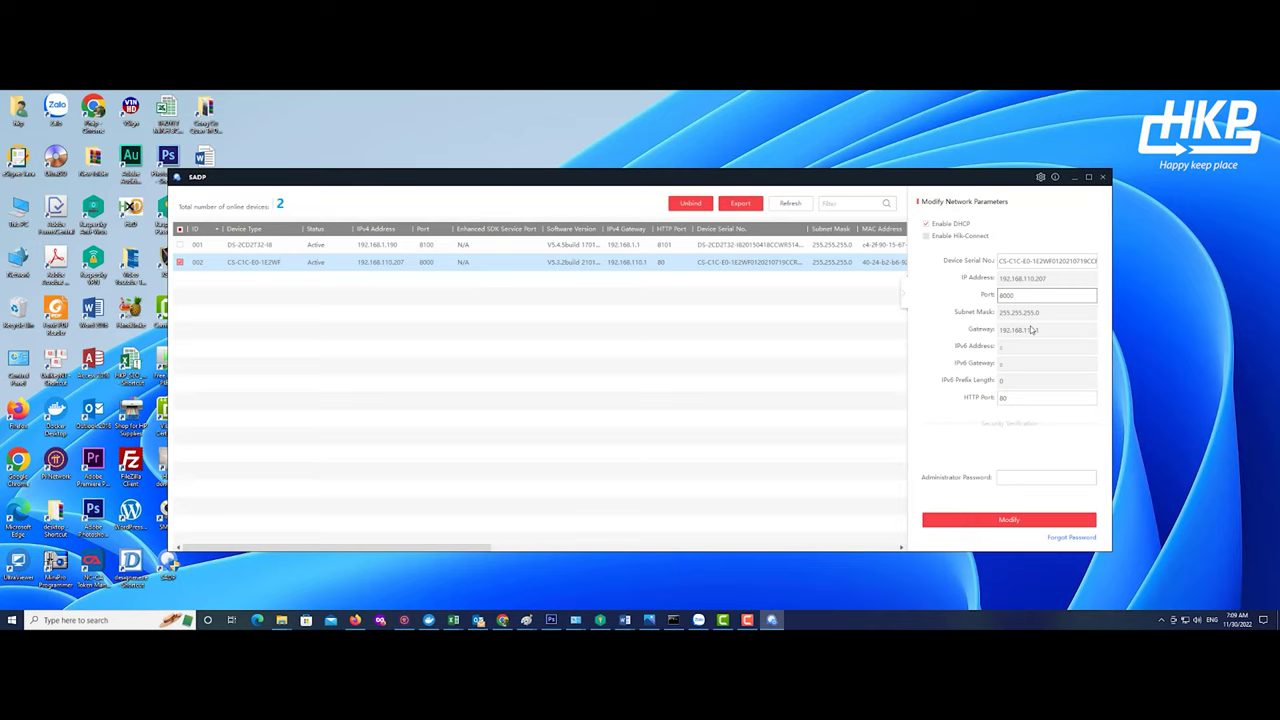
click(1067, 539)
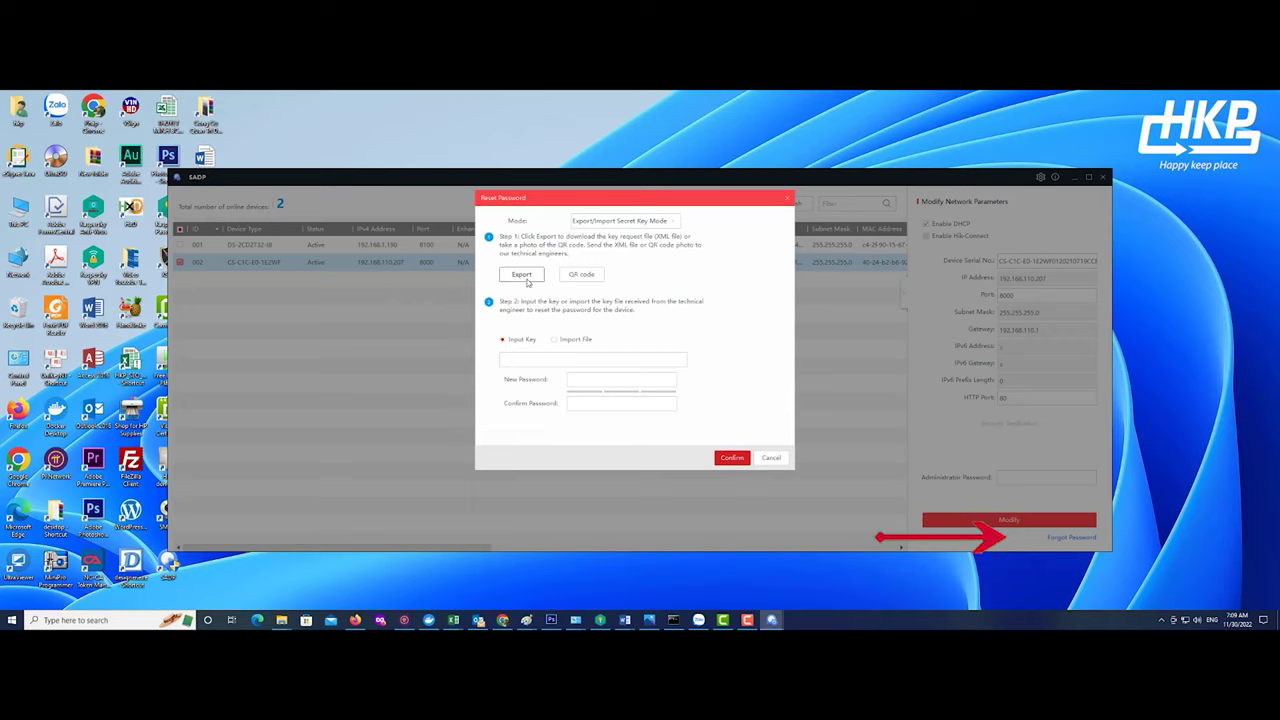
Step: Export the camera's password reset key request file to the Hik-Tools folder under Soft (G:), All Soft, Camera
click(522, 275)
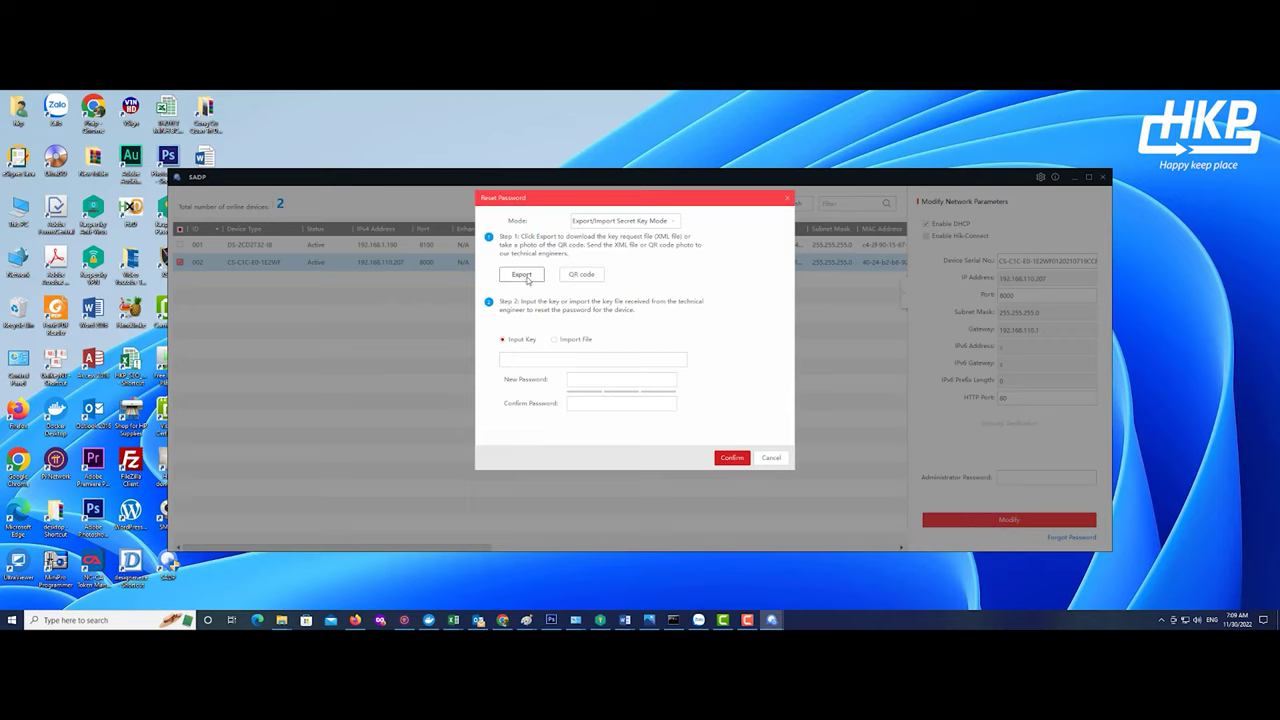
click(524, 276)
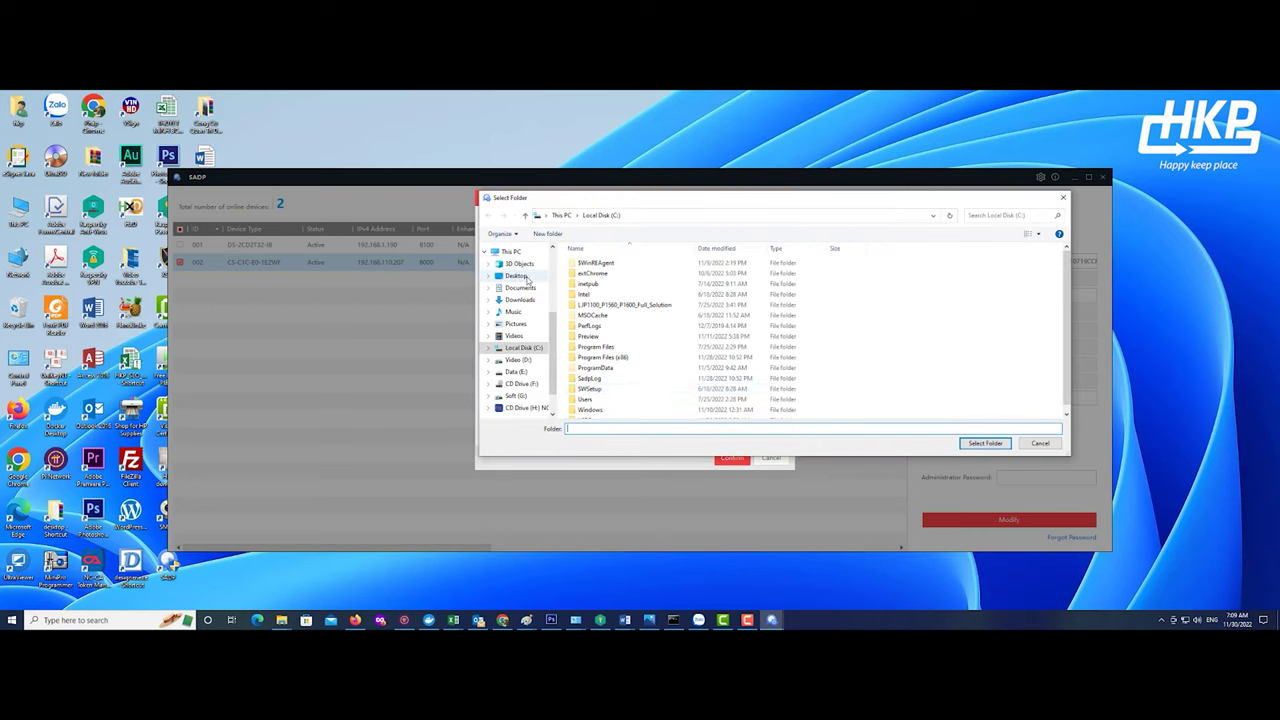
scroll(552, 323, down, 1)
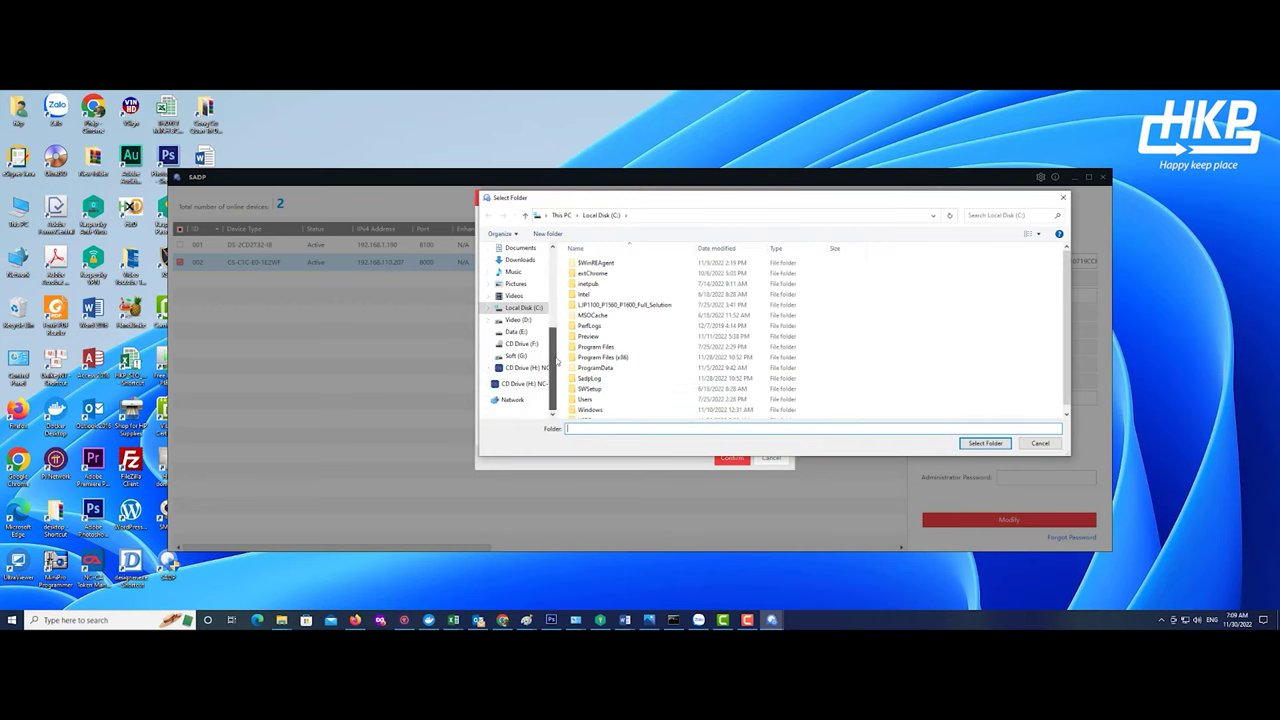
click(518, 332)
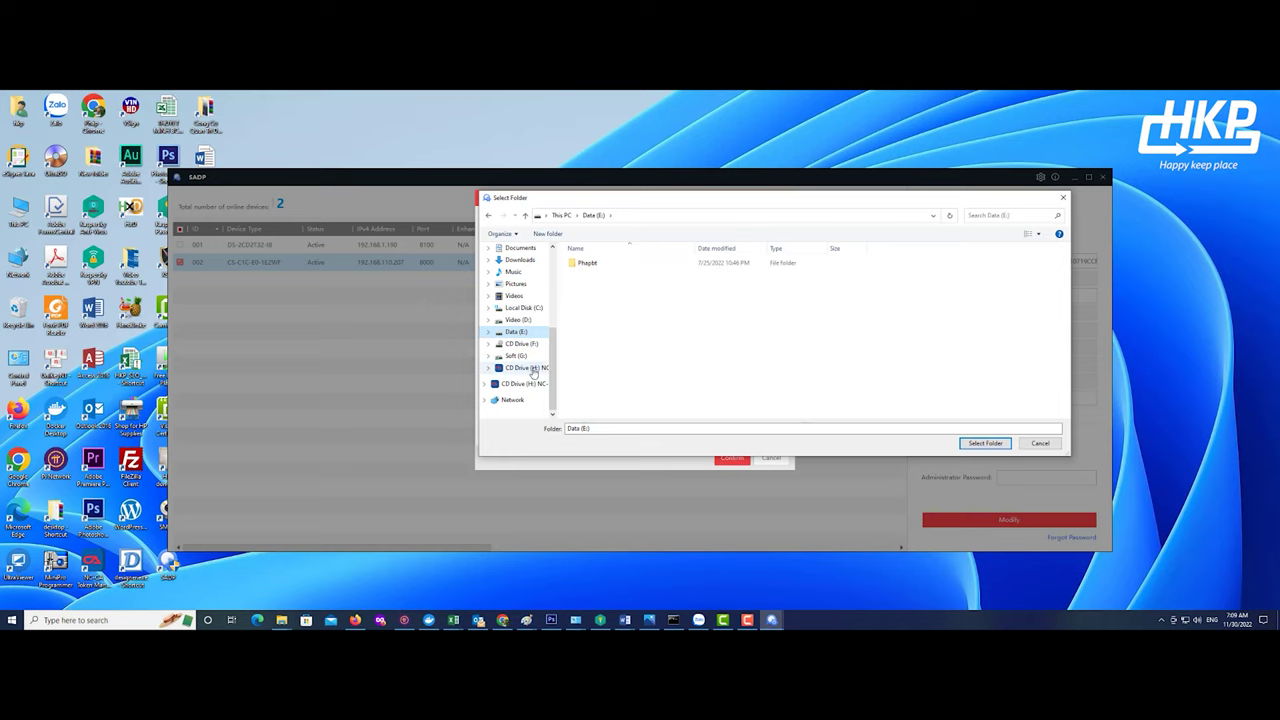
click(515, 356)
click(585, 264)
double_click(585, 264)
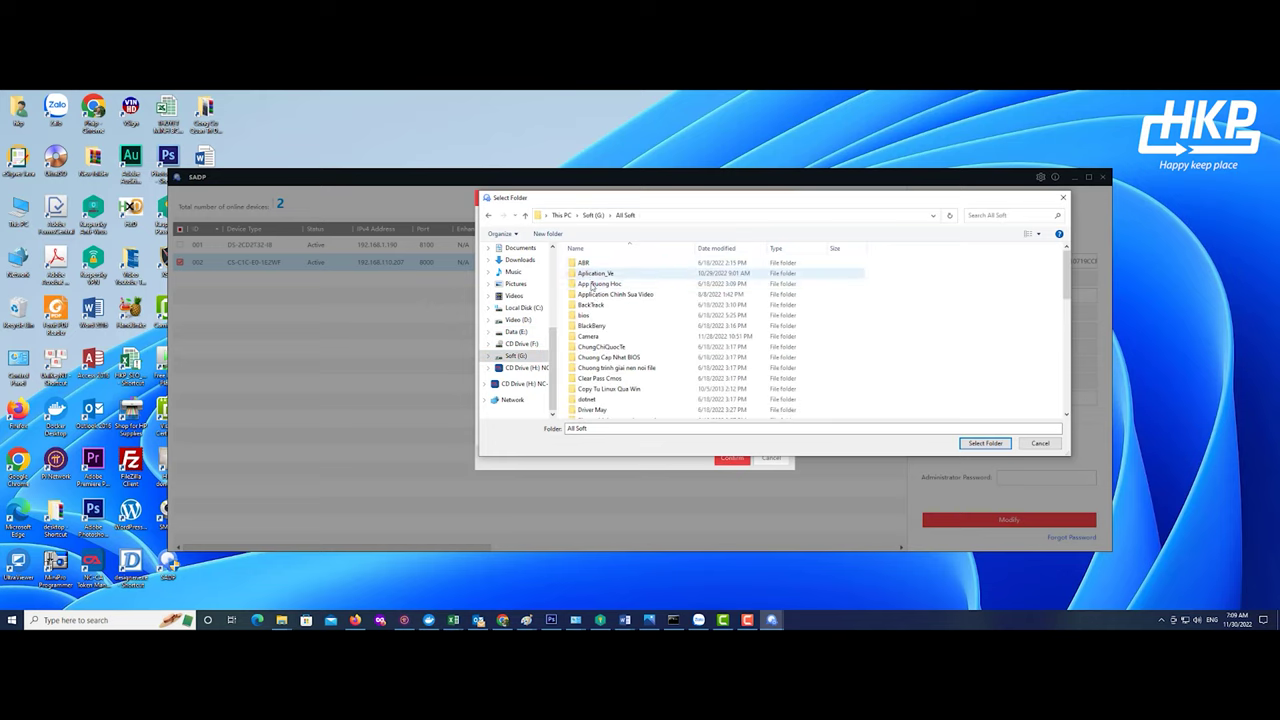
double_click(591, 337)
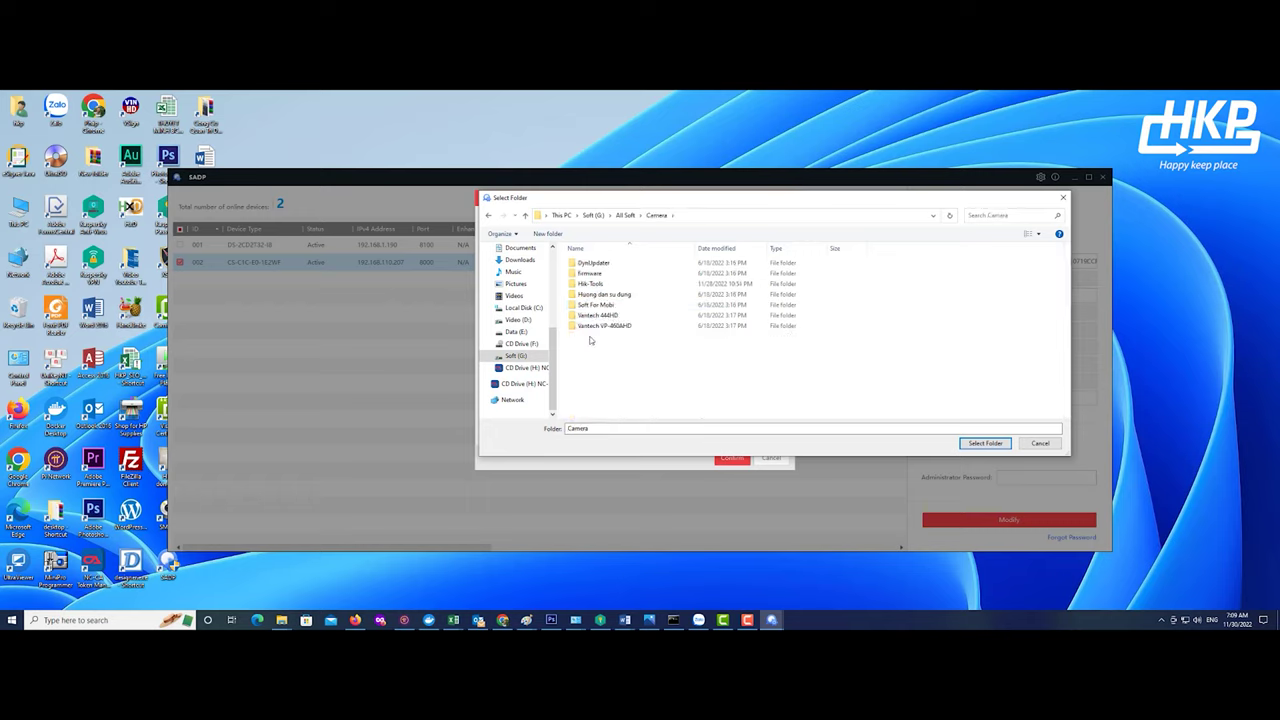
click(590, 284)
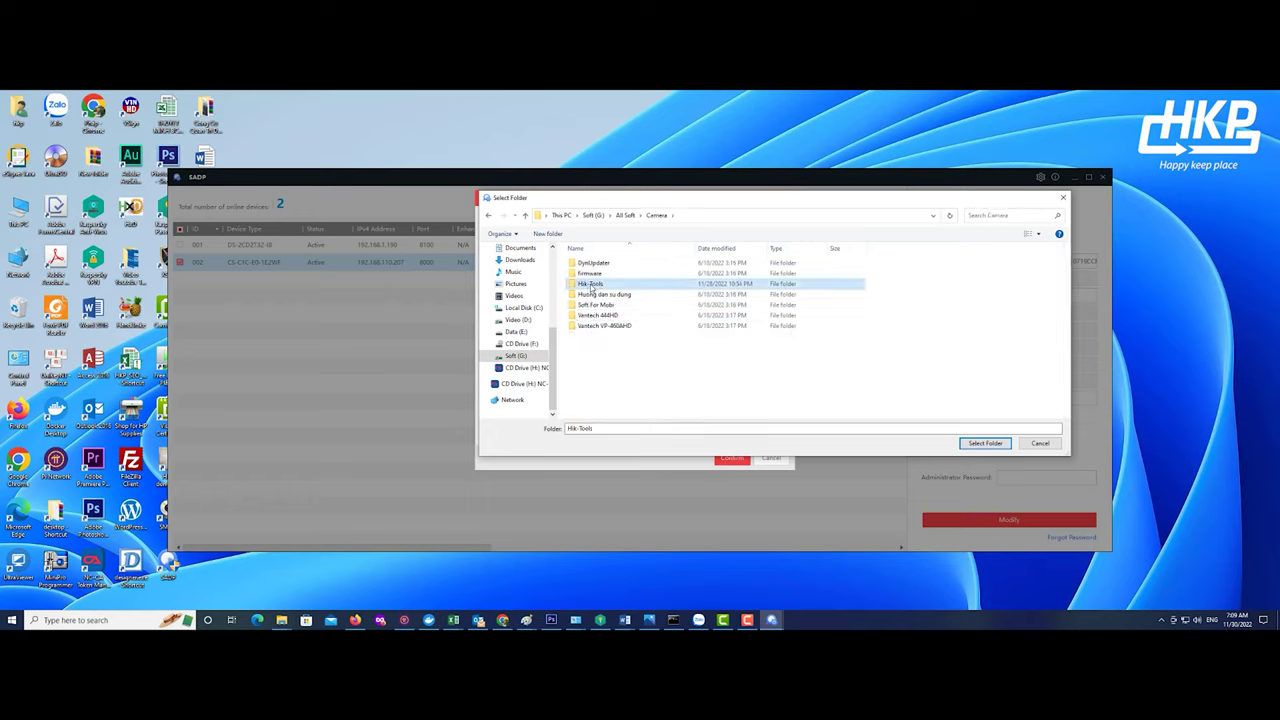
click(978, 445)
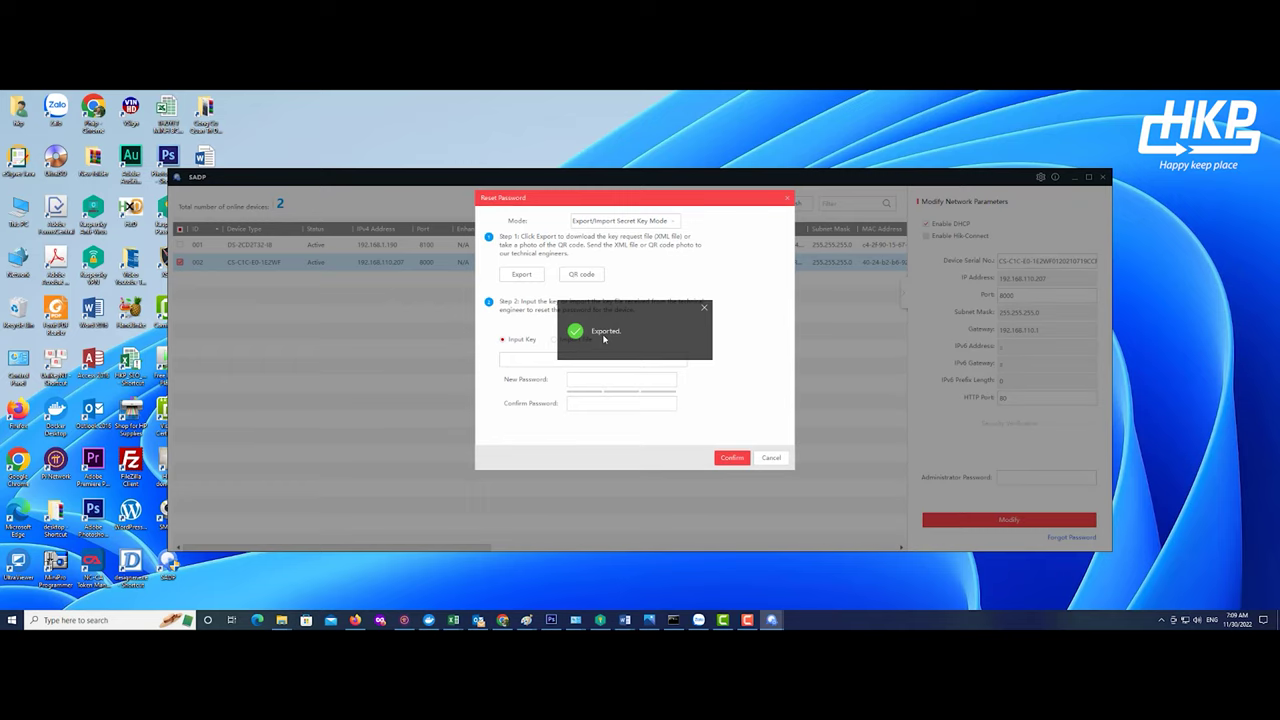
Step: Return to the Hik-Tools folder in File Explorer, widen the Name column, and select the exported CS-C1C XML file
mouse_move(284, 620)
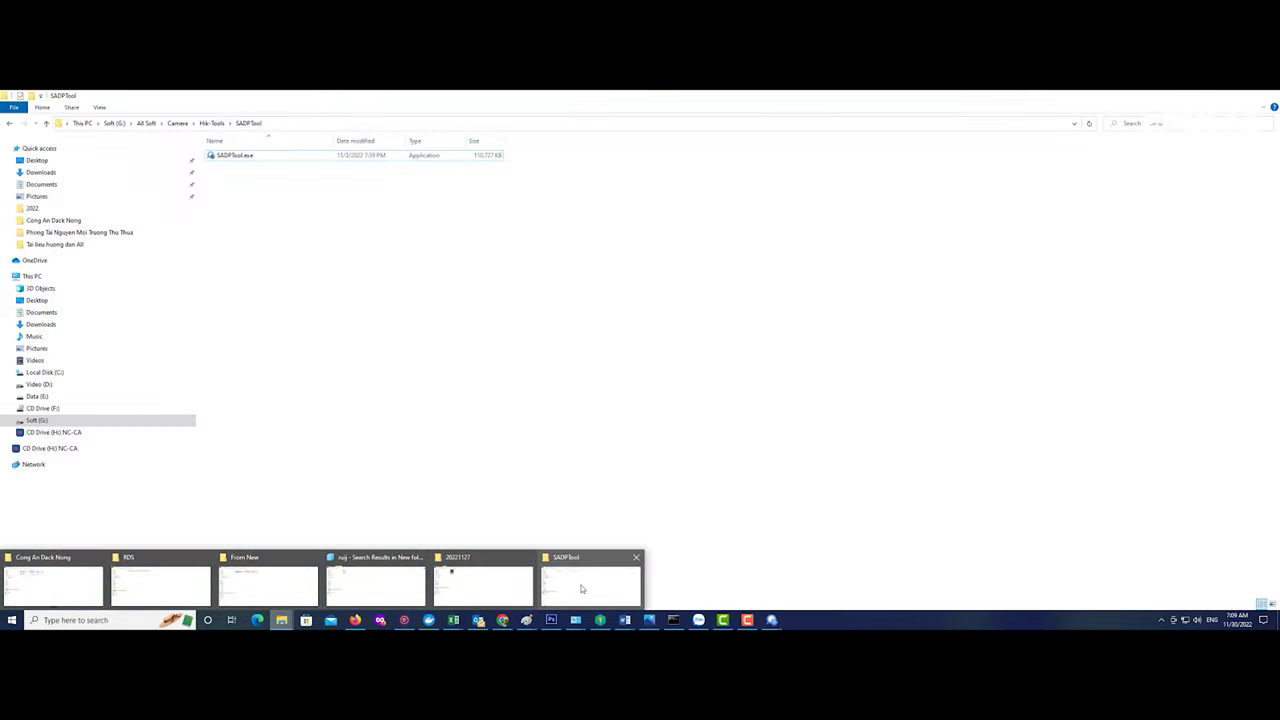
click(586, 589)
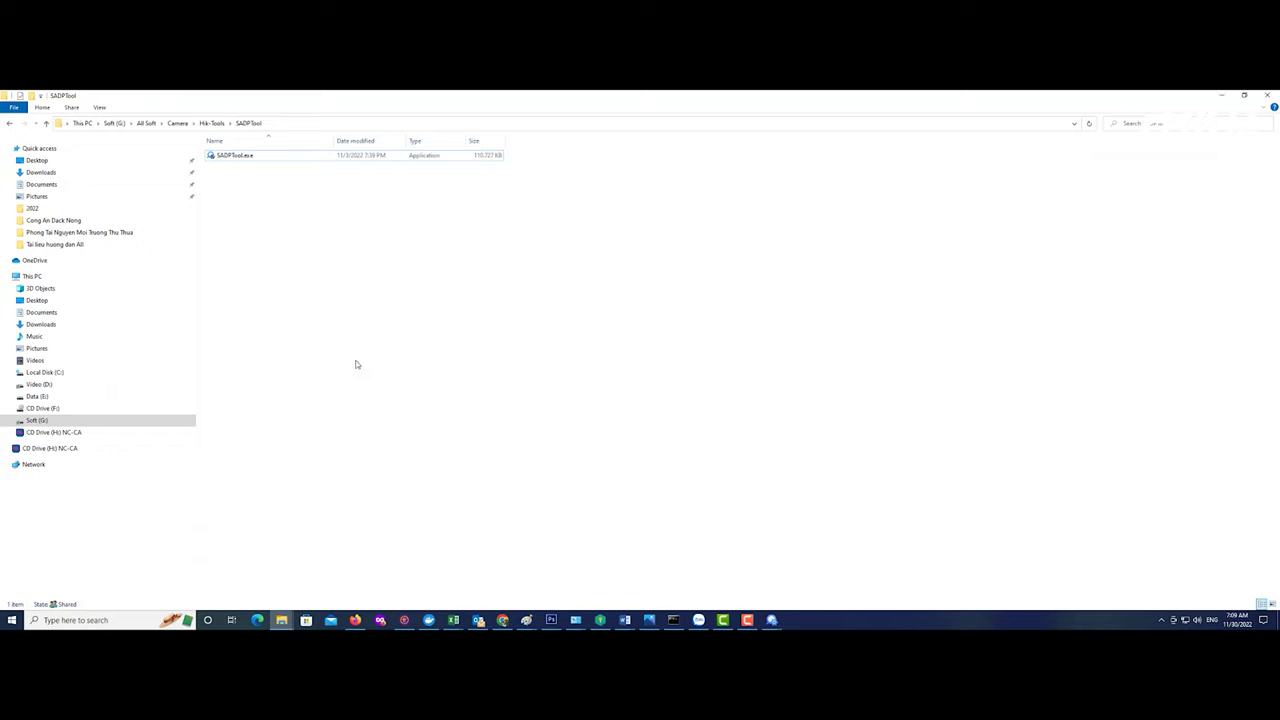
click(9, 123)
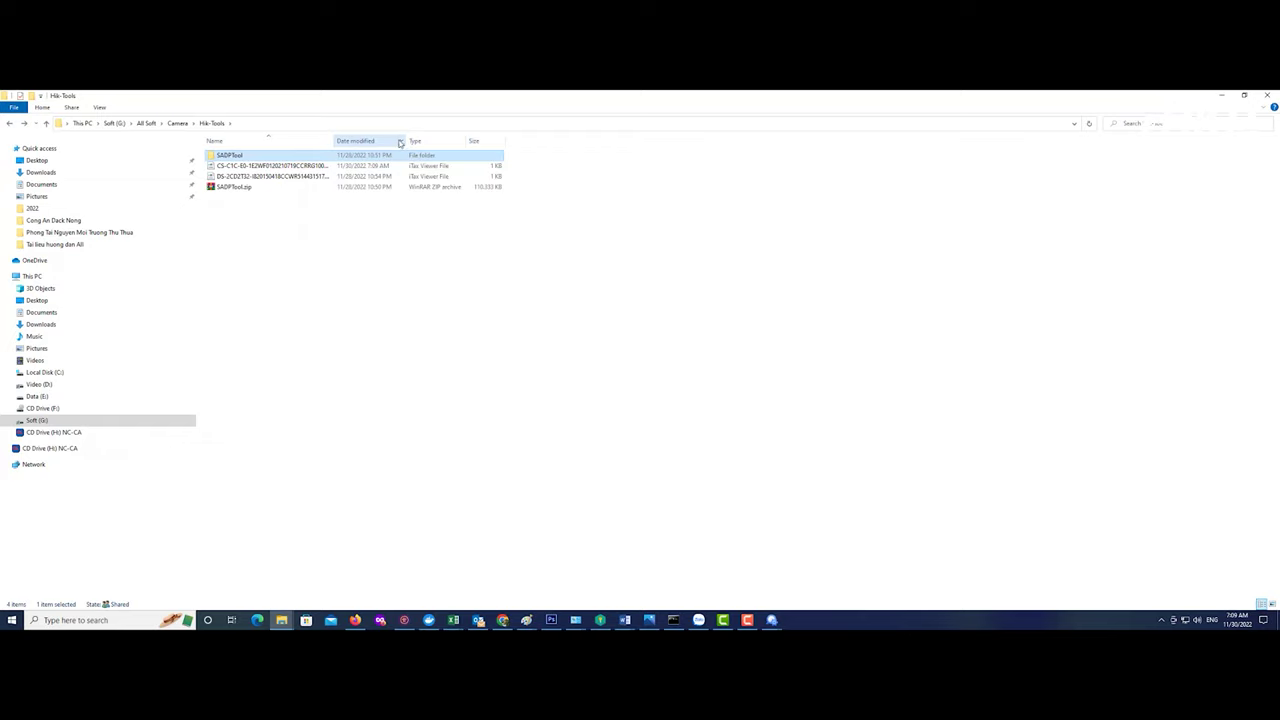
drag(408, 140, 533, 140)
drag(334, 140, 406, 140)
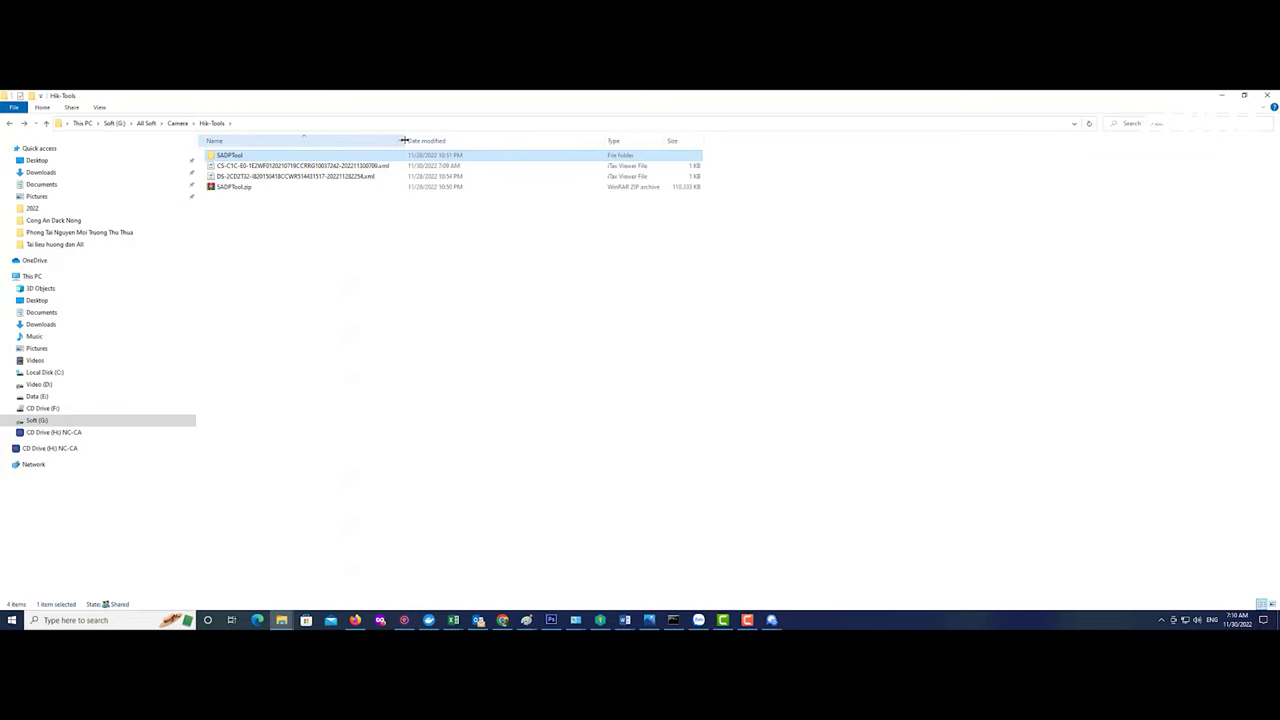
click(359, 167)
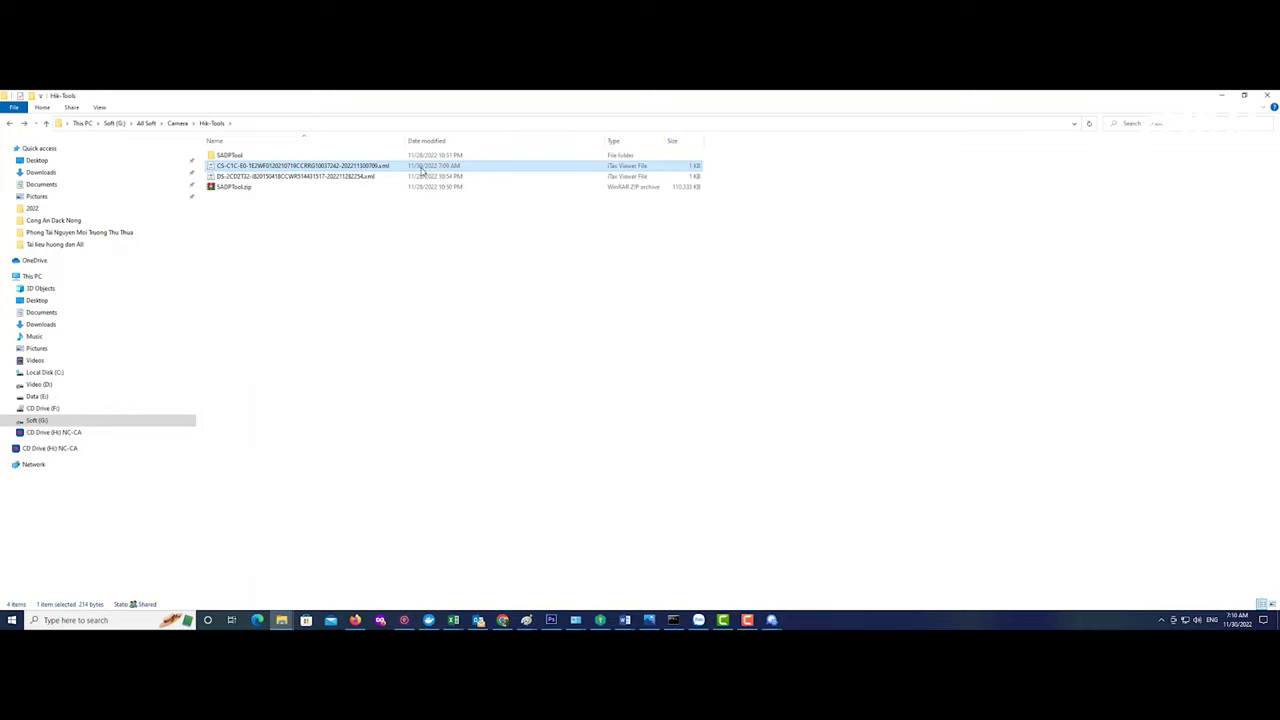
Step: Delete the older DS-2CD2T32 XML key request file from the Hik-Tools folder
click(327, 180)
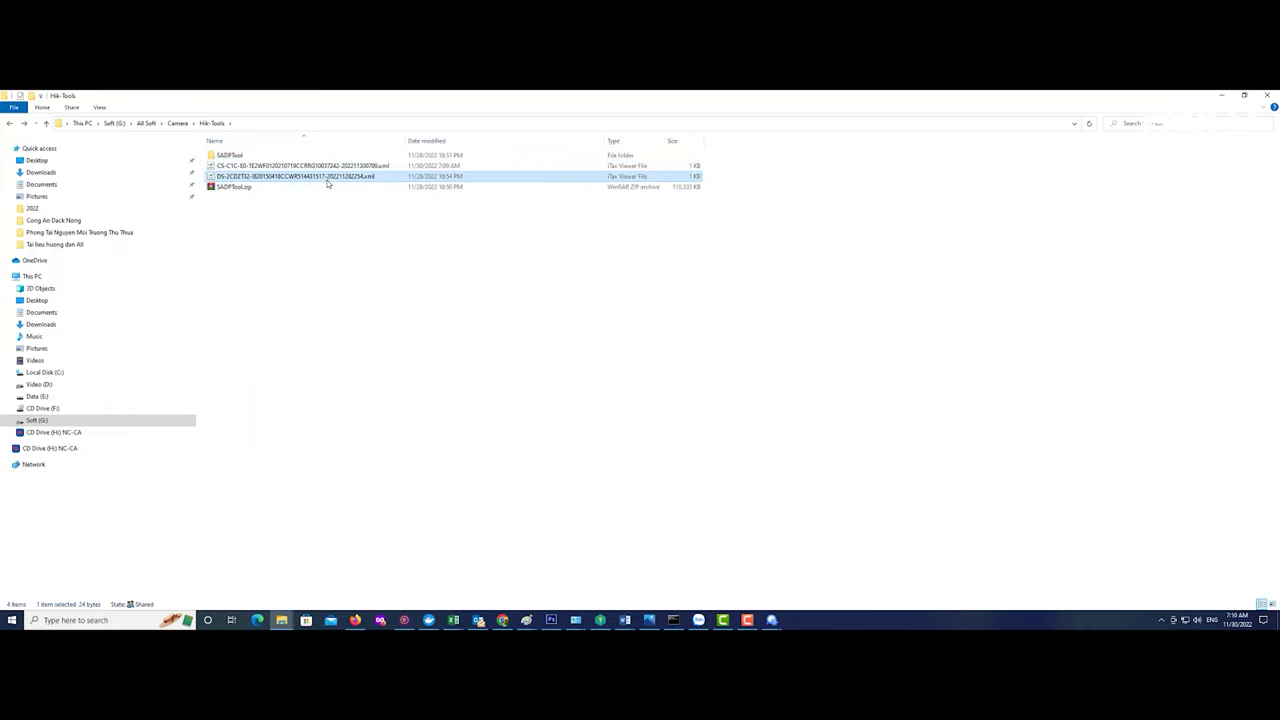
right_click(327, 182)
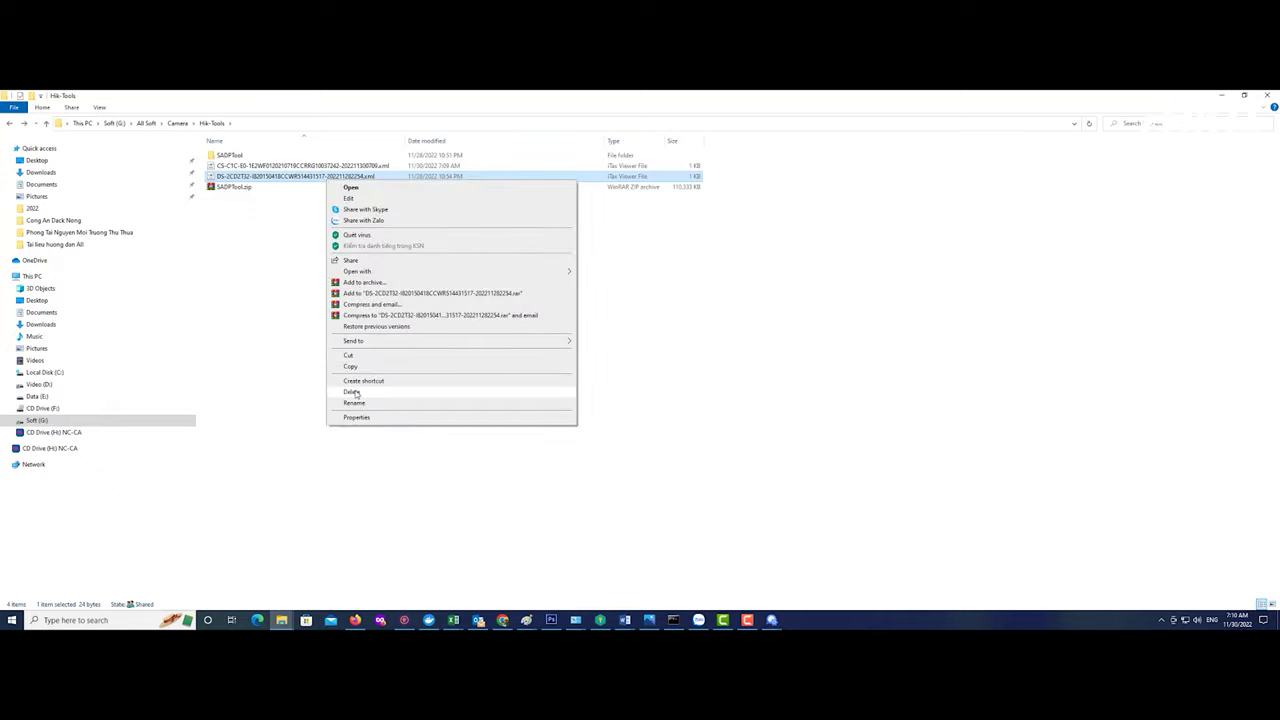
click(355, 391)
Step: Switch to Outlook and delete the App Store and TradingView Weekly emails from the inbox
click(364, 170)
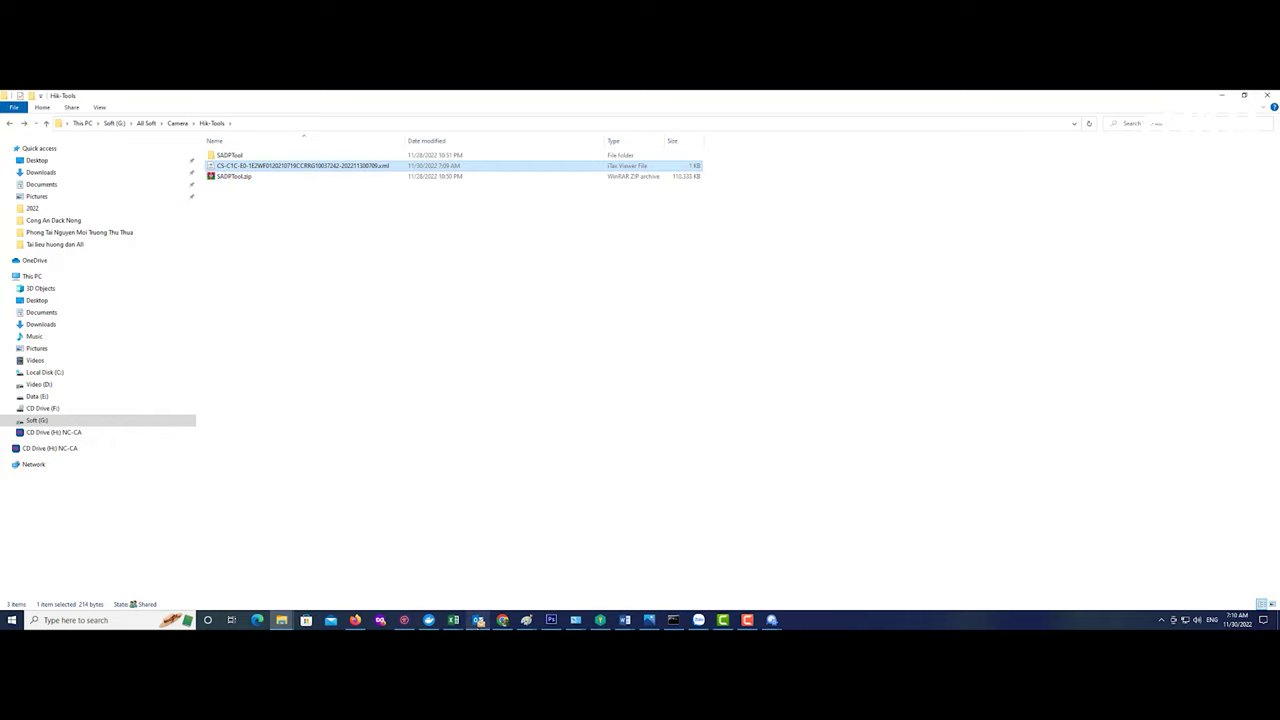
click(478, 620)
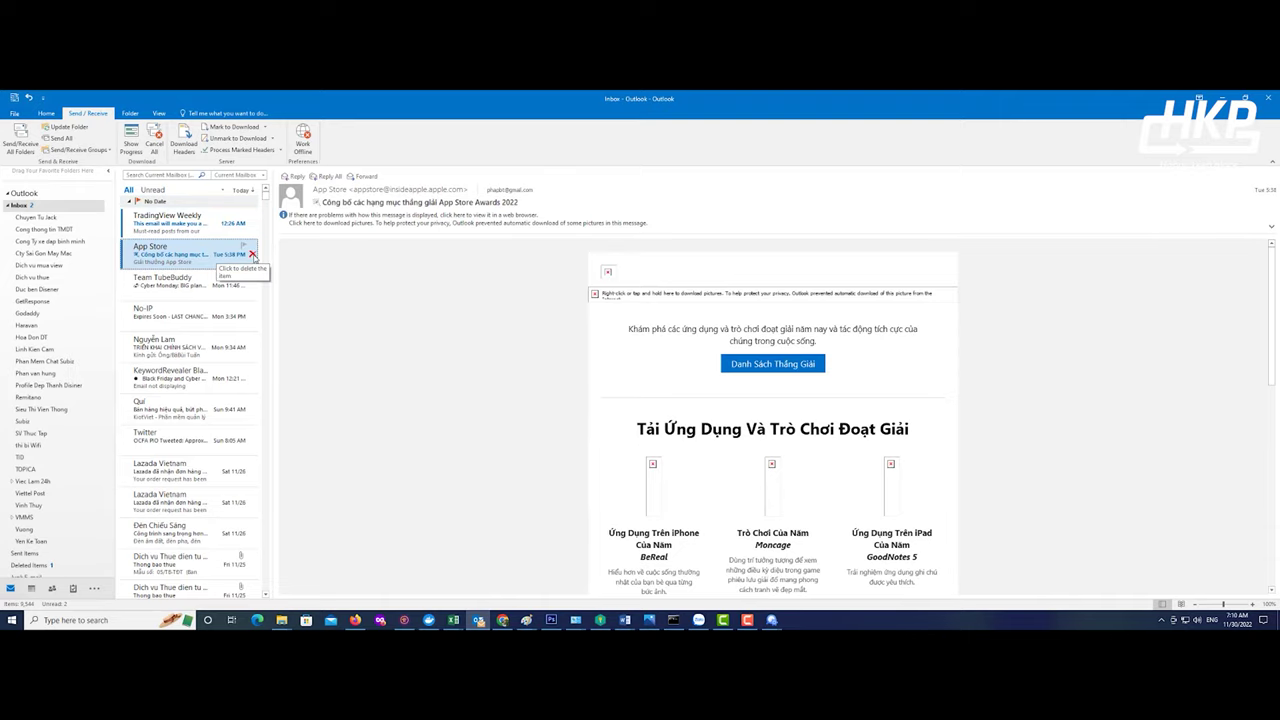
click(253, 256)
click(250, 222)
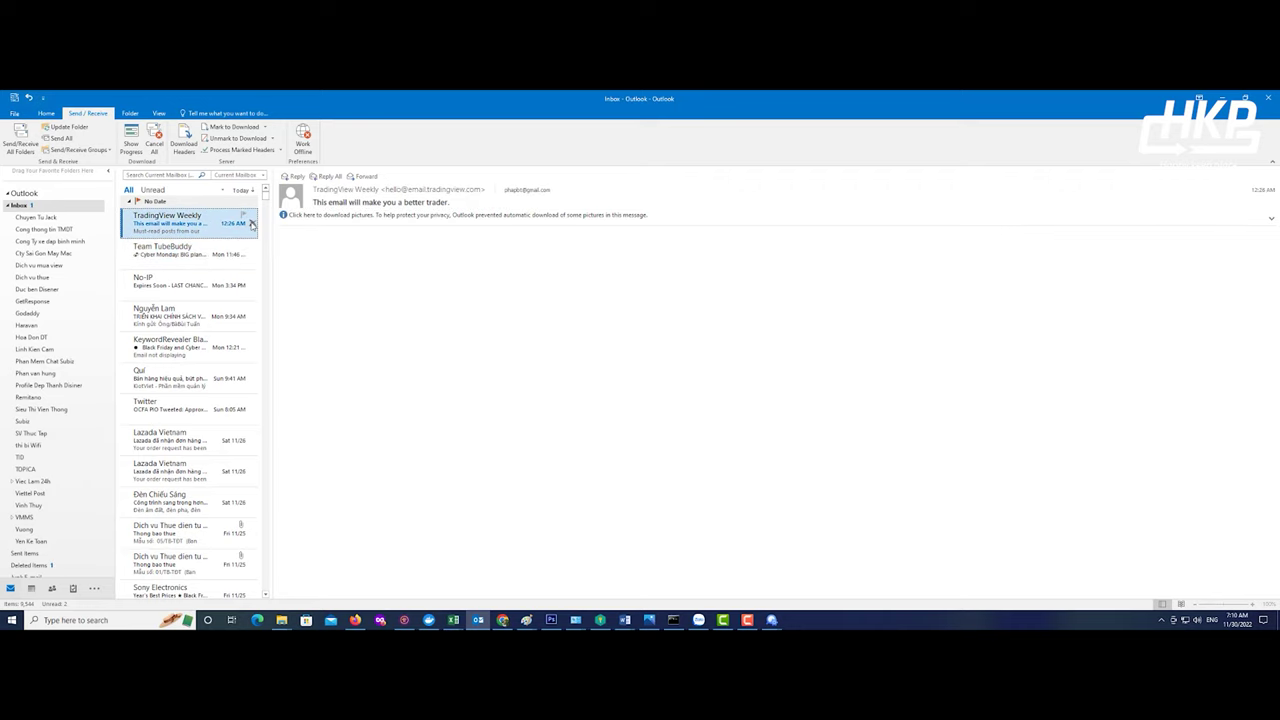
click(251, 224)
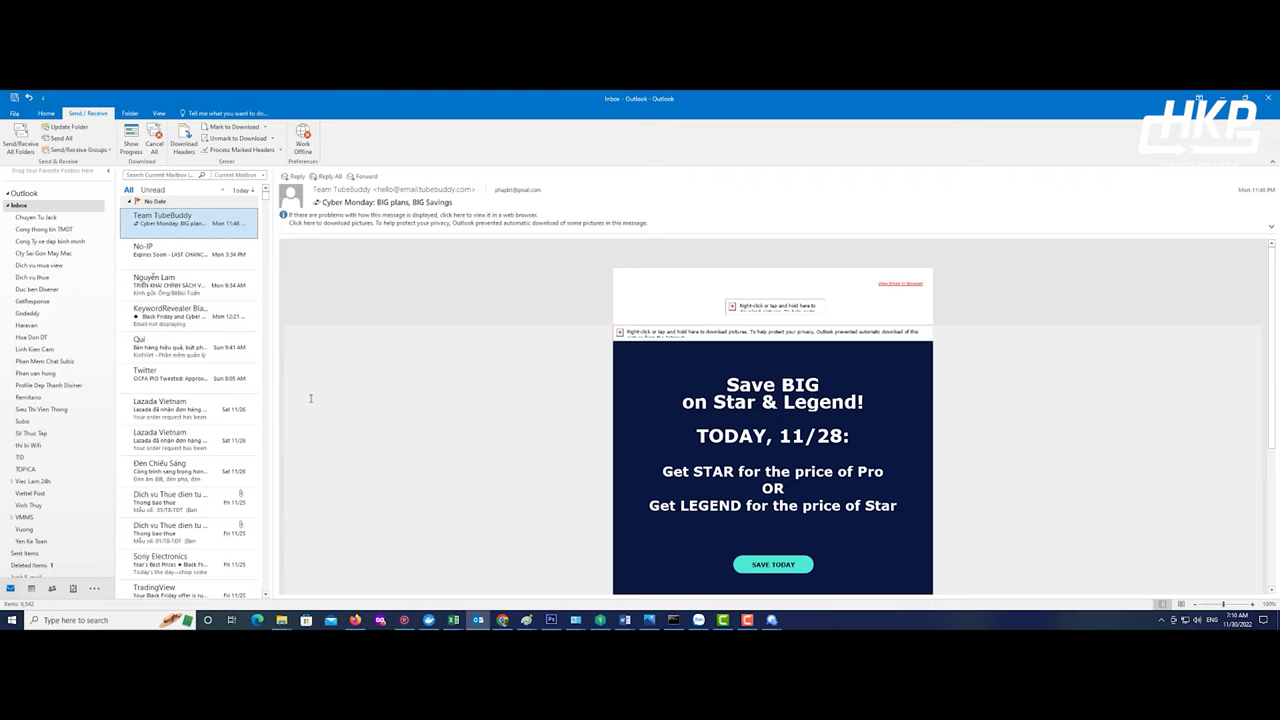
Step: Look up the Nhà An Toàn technical support reply in the company account's inbox and check its sender address
click(174, 292)
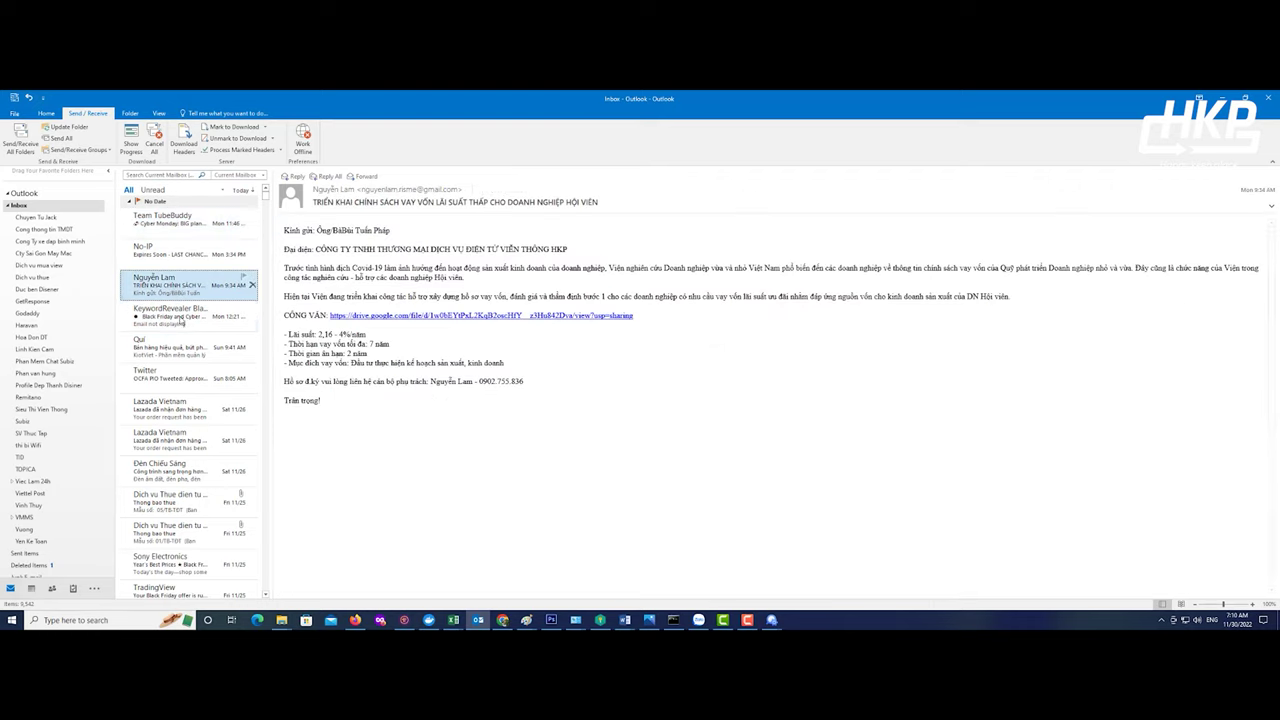
click(181, 323)
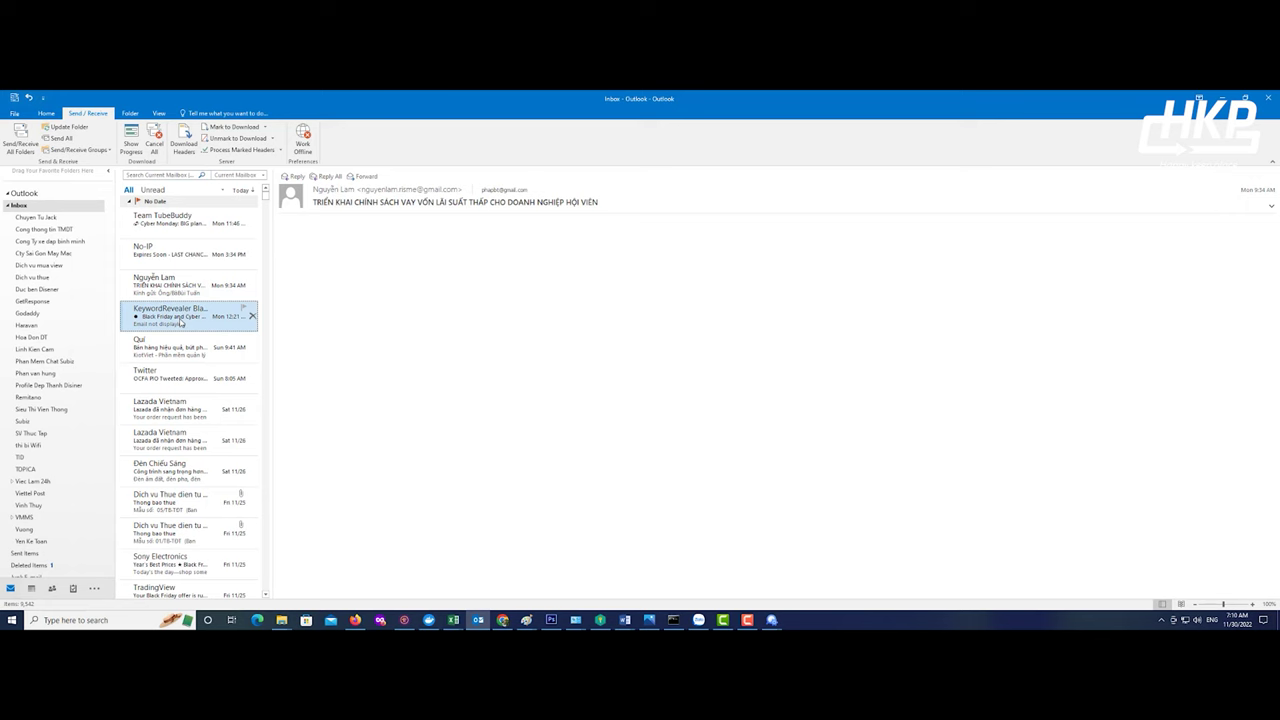
scroll(40, 400, down, 5)
click(33, 484)
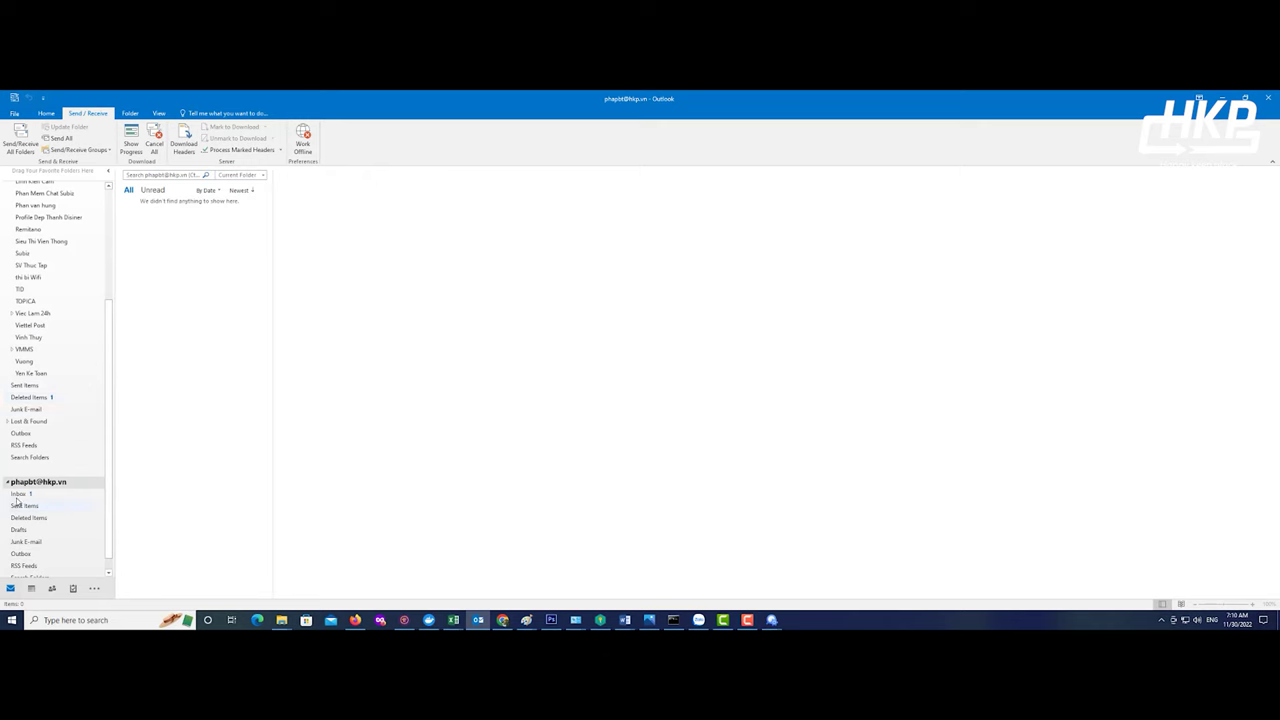
click(18, 494)
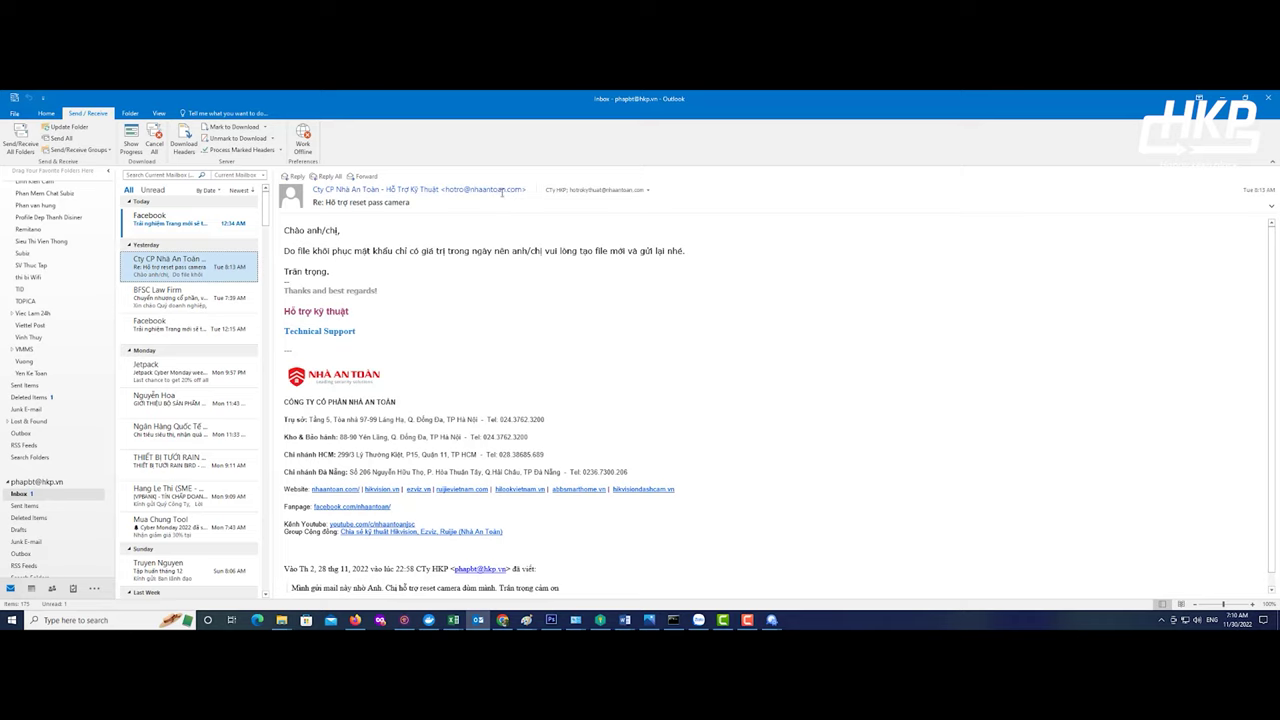
mouse_move(523, 188)
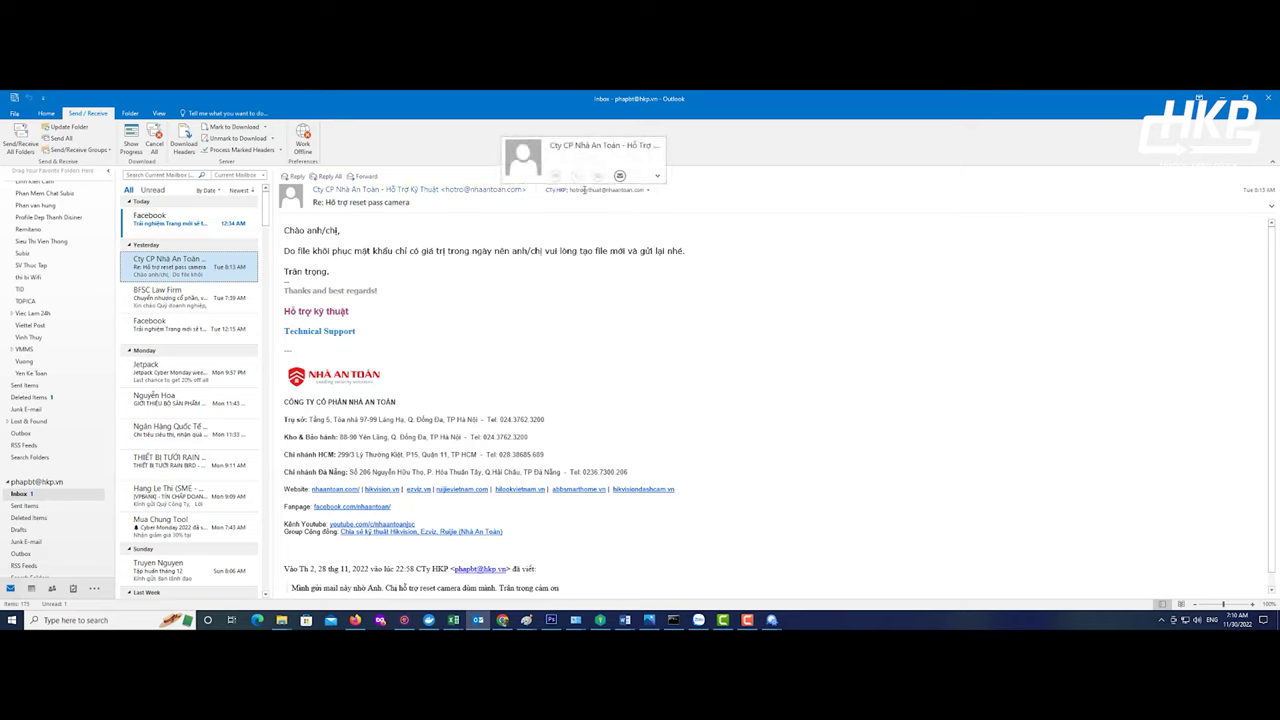
click(516, 190)
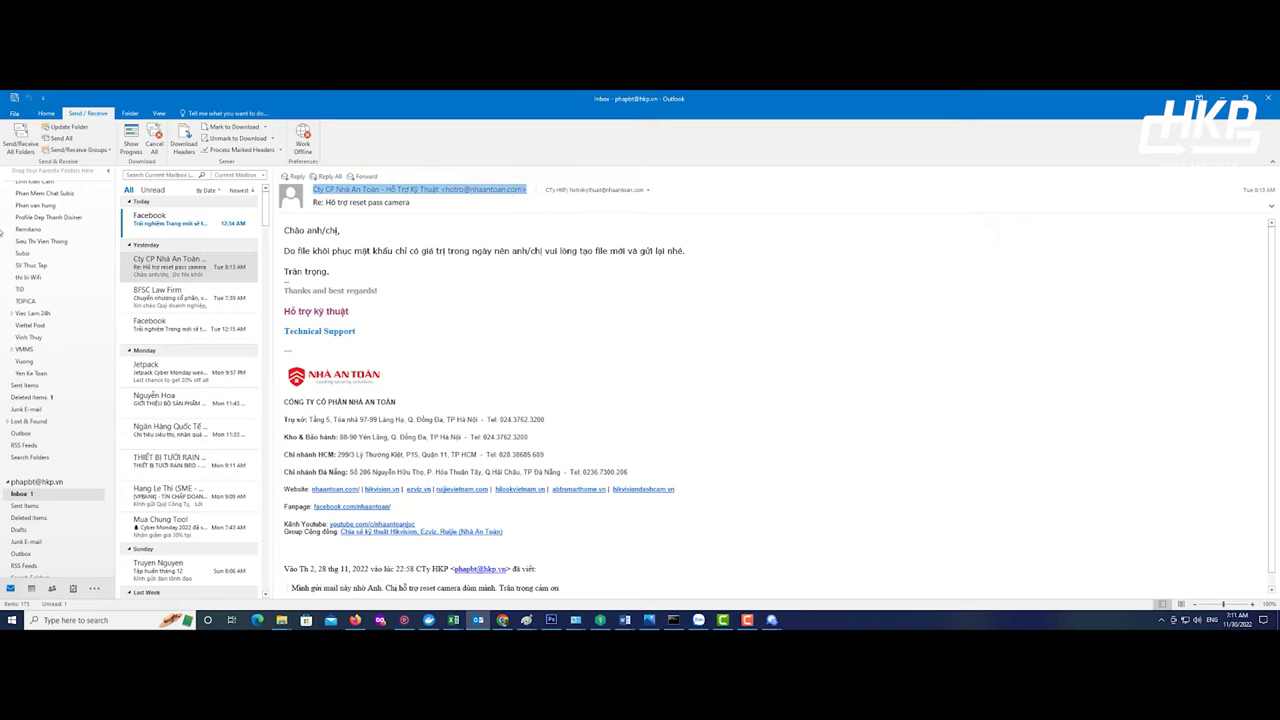
Step: Open the earlier camera reset request in the company account's Sent Items and copy its message text
scroll(110, 398, up, 2)
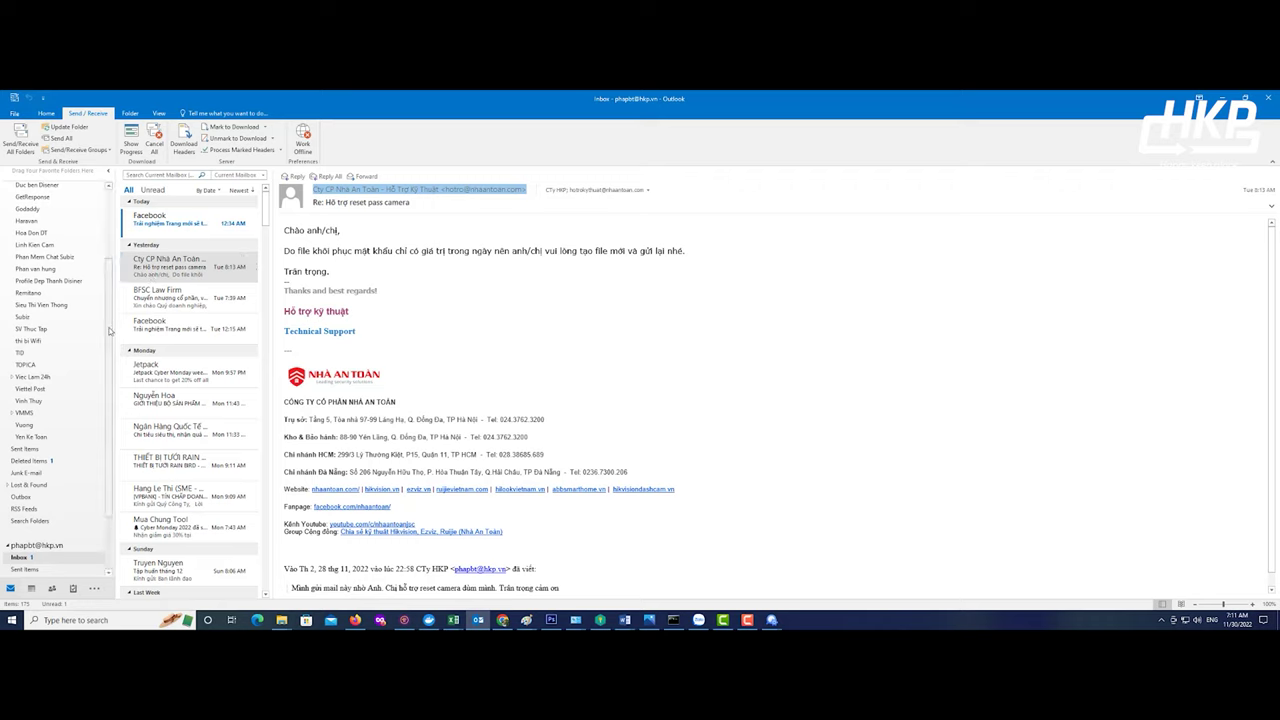
drag(110, 330, 110, 404)
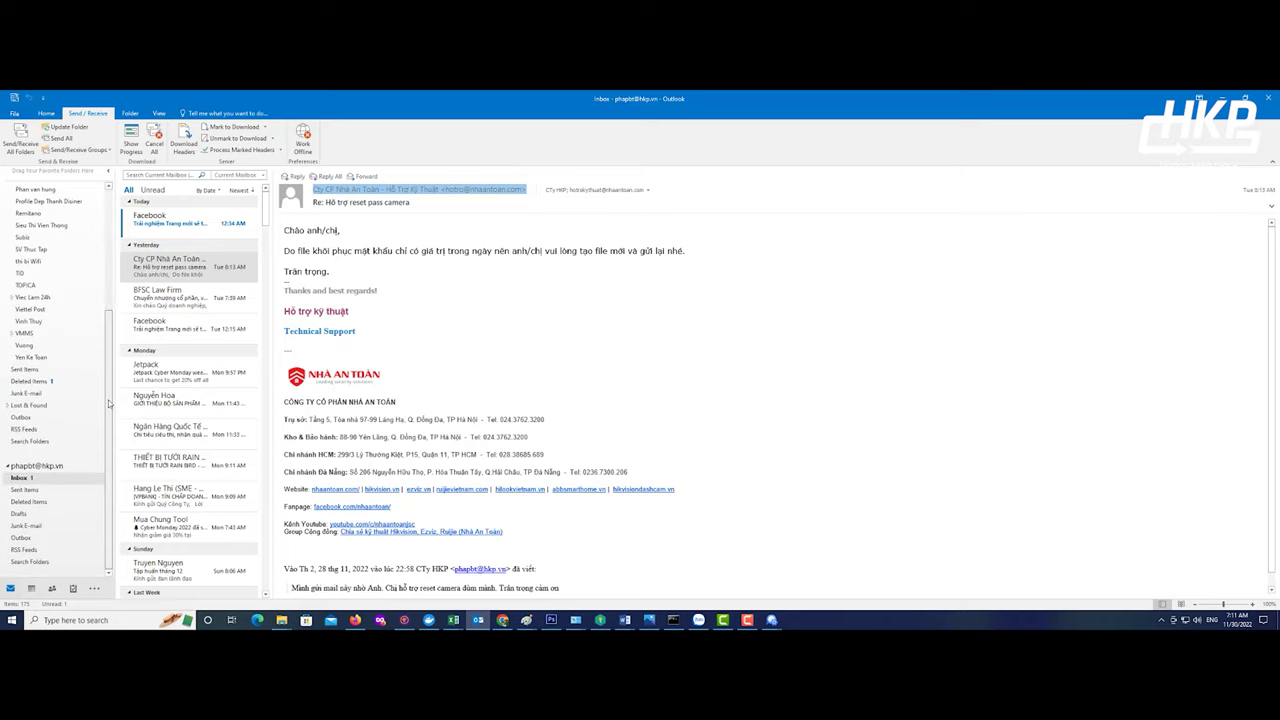
click(24, 490)
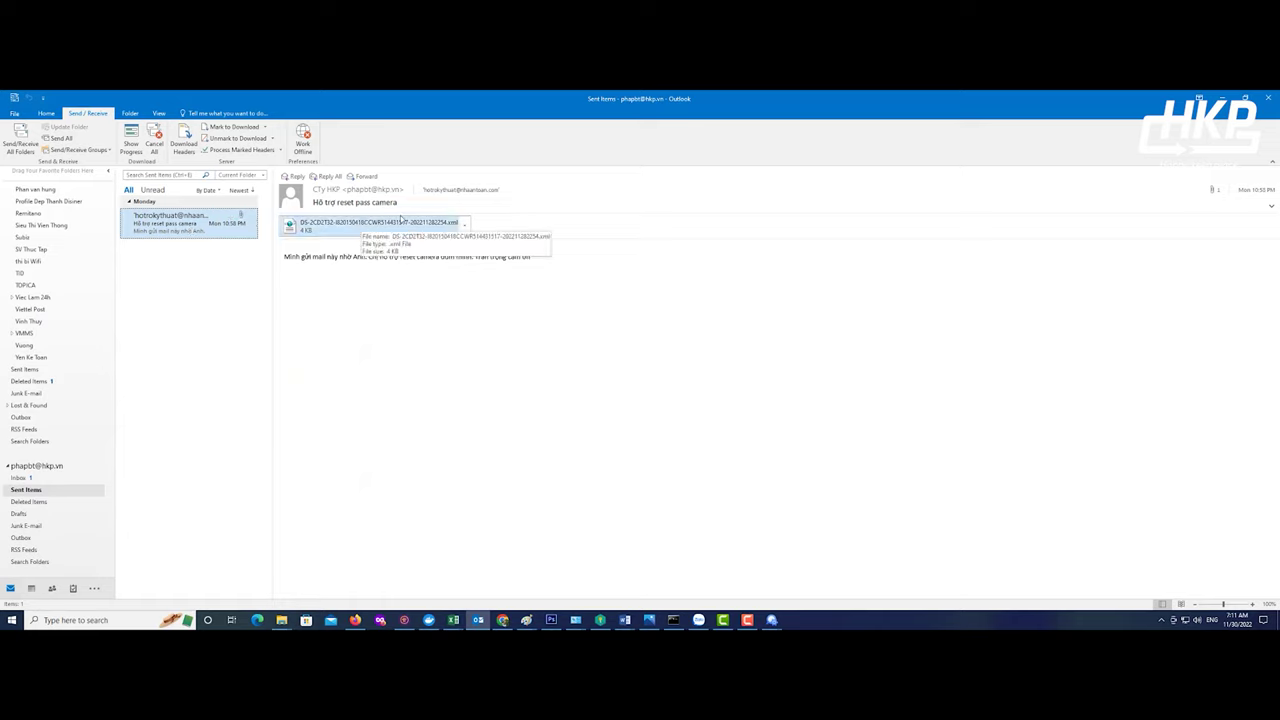
drag(440, 189, 522, 189)
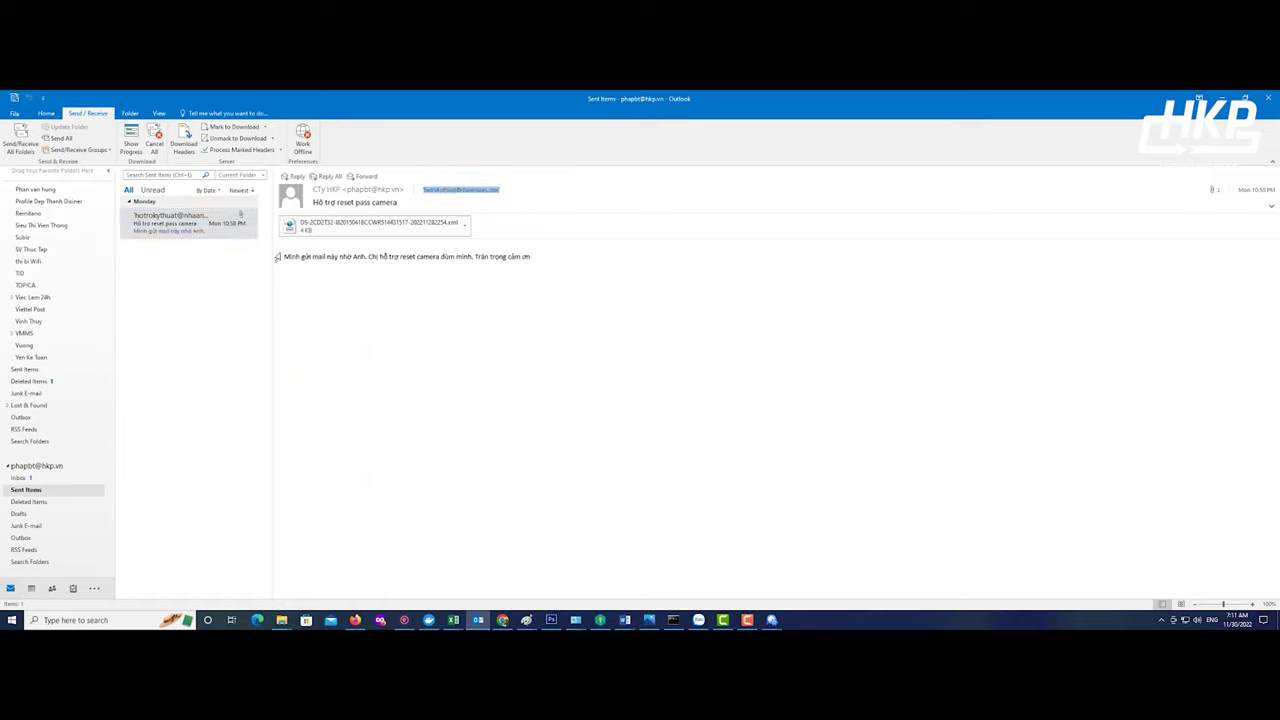
drag(280, 257, 531, 258)
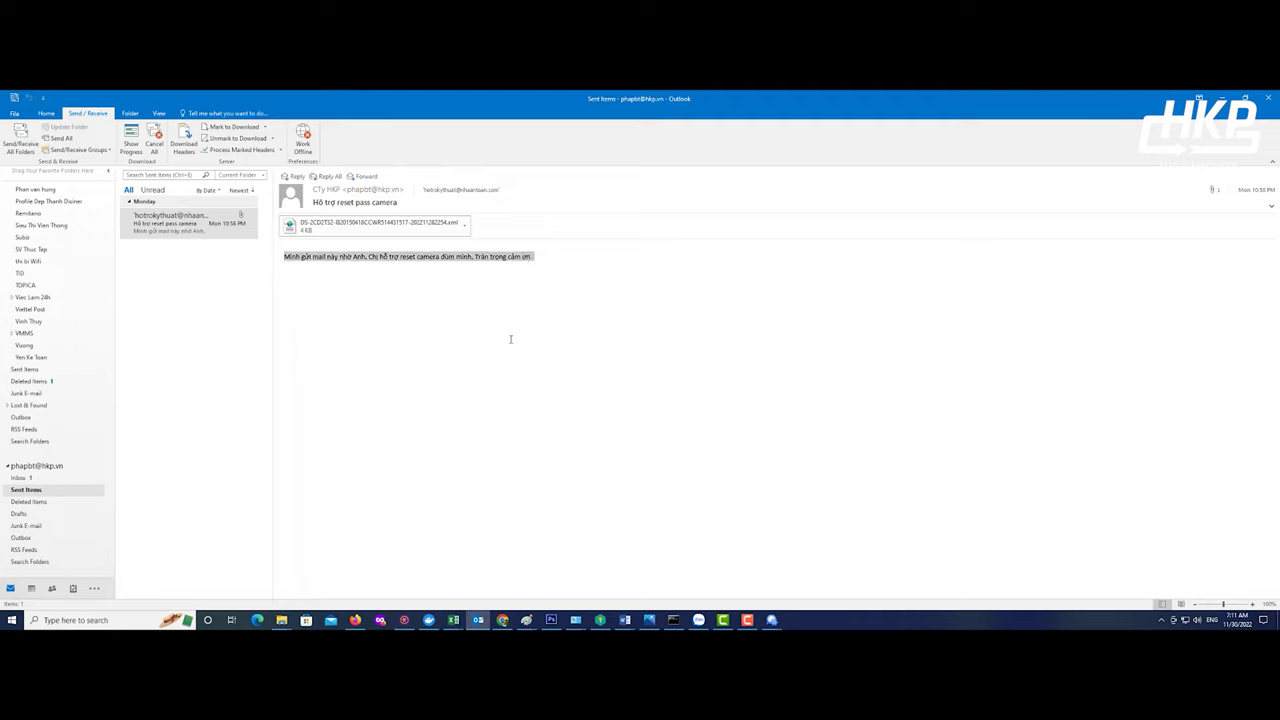
Step: Start a new email to the technical support address from the sent message's recipient contact card
click(456, 190)
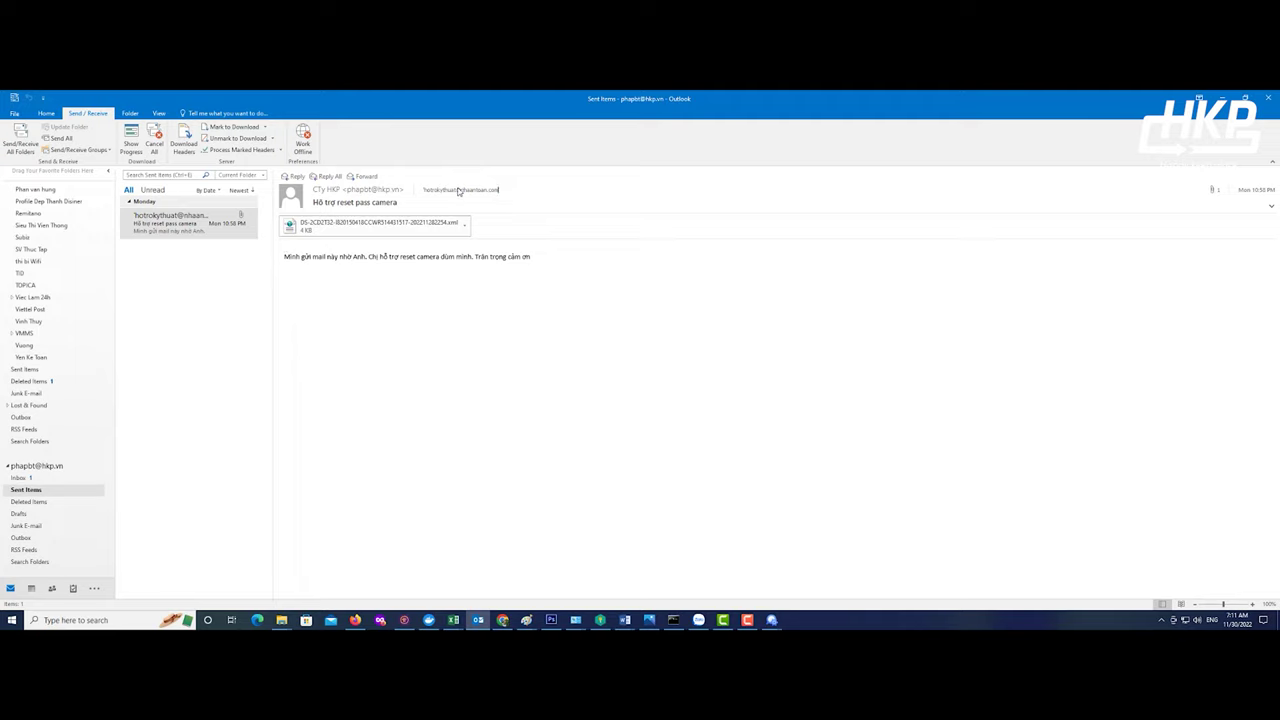
click(456, 192)
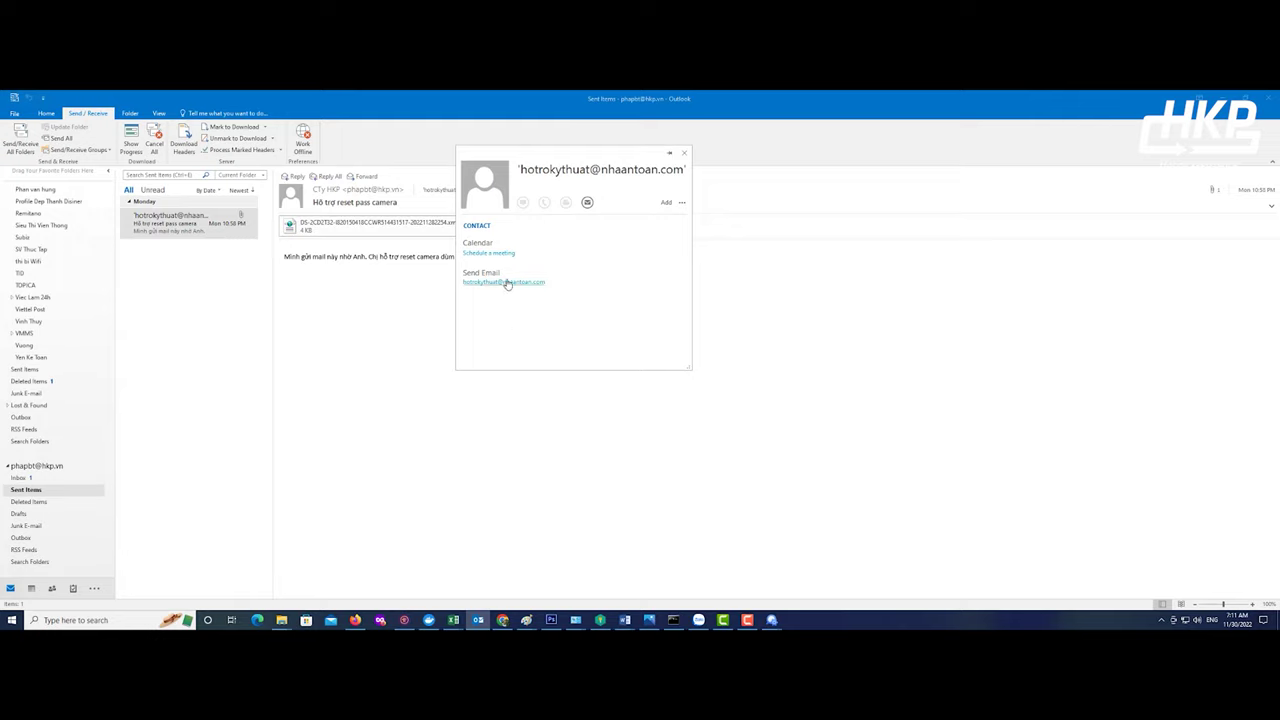
click(505, 283)
click(493, 283)
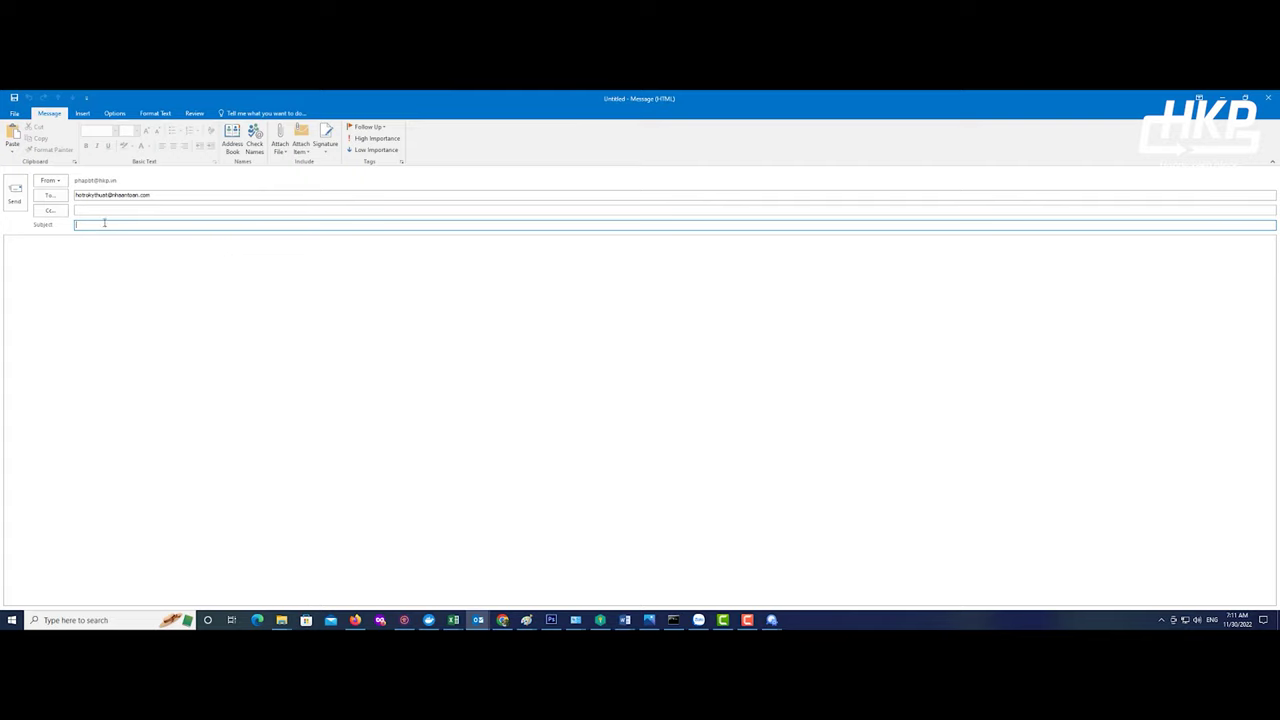
Step: Paste the copied camera reset request as the email body and set the subject to "hỗ trợ lấy pass camera"
click(55, 266)
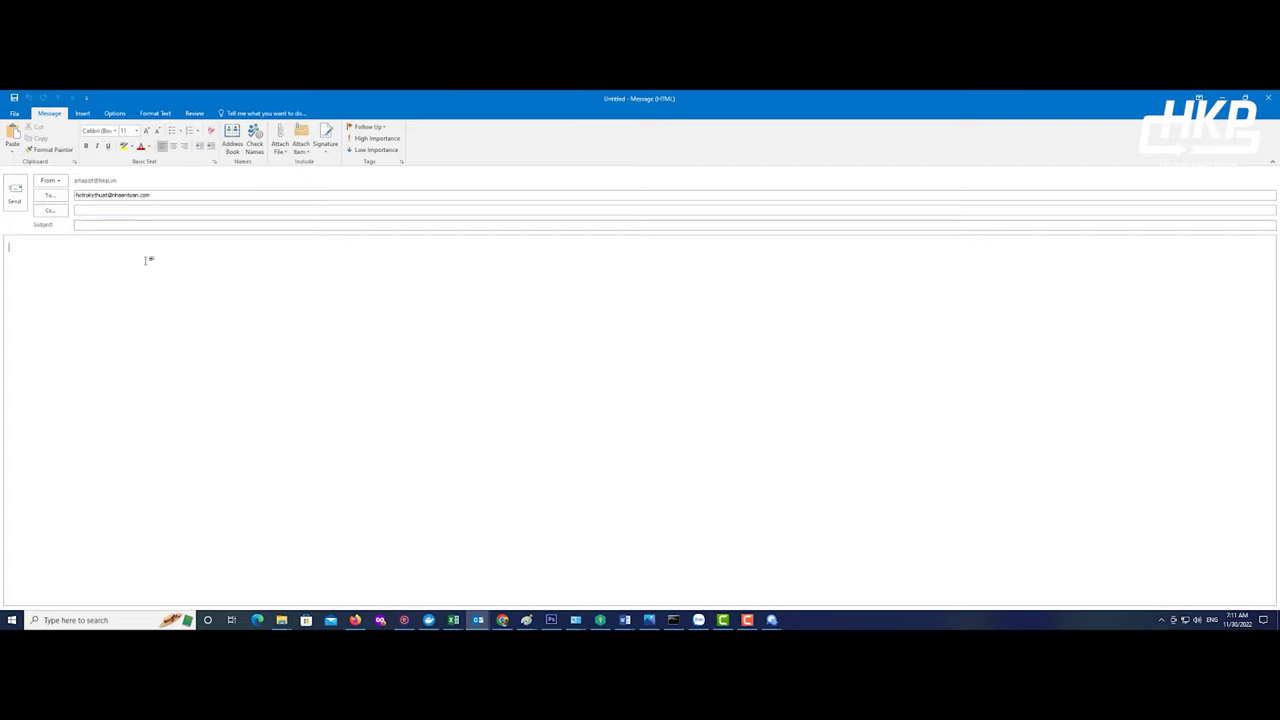
text(Mình gửi mail này nhờ Anh, Chị hỗ trợ reset camera dùm mình. Trân trọng cảm ơn)
click(134, 228)
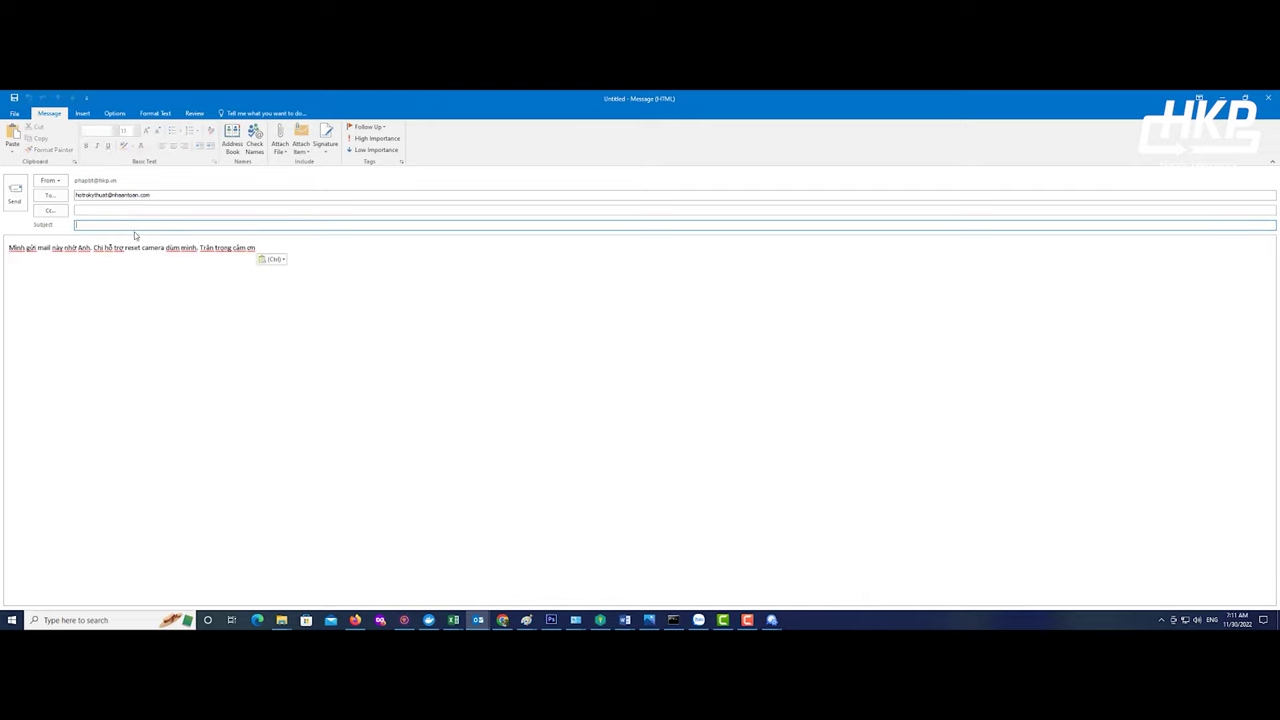
text(hỗ trợ lấy pass camera)
click(123, 272)
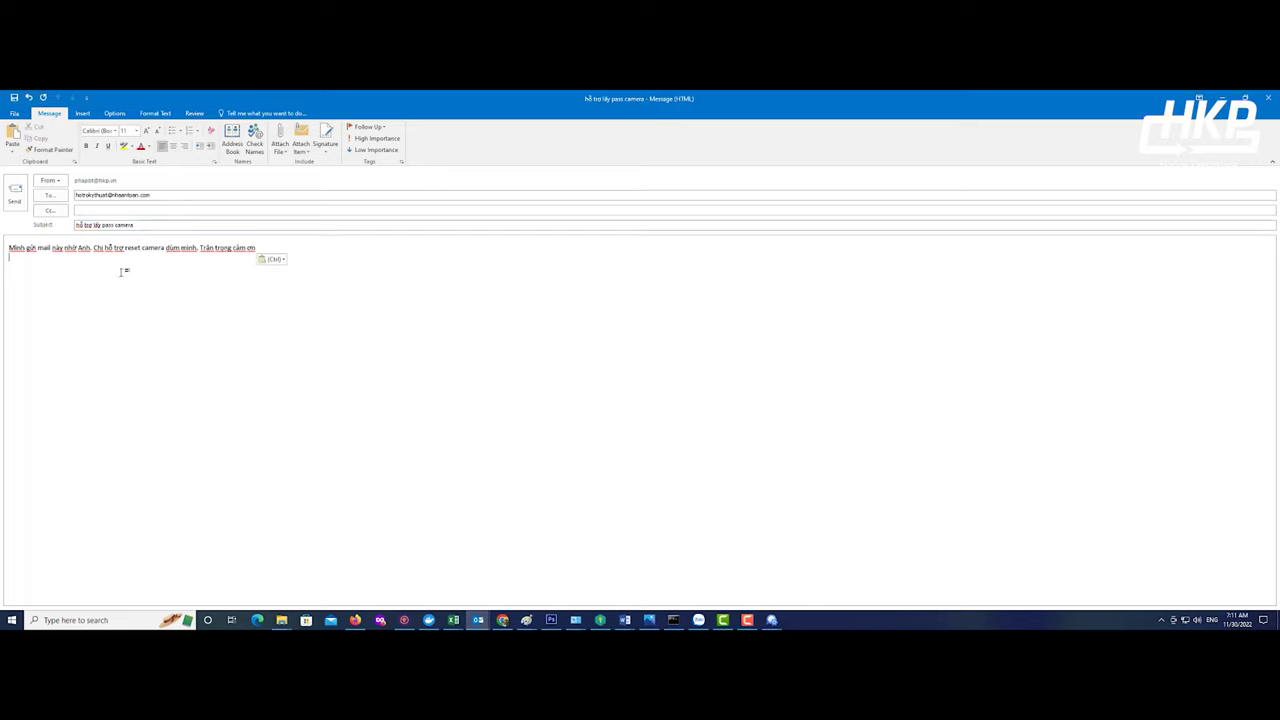
Step: Attach the exported CS-C1C XML file from the Hik-Tools folder to the email and send it
click(281, 146)
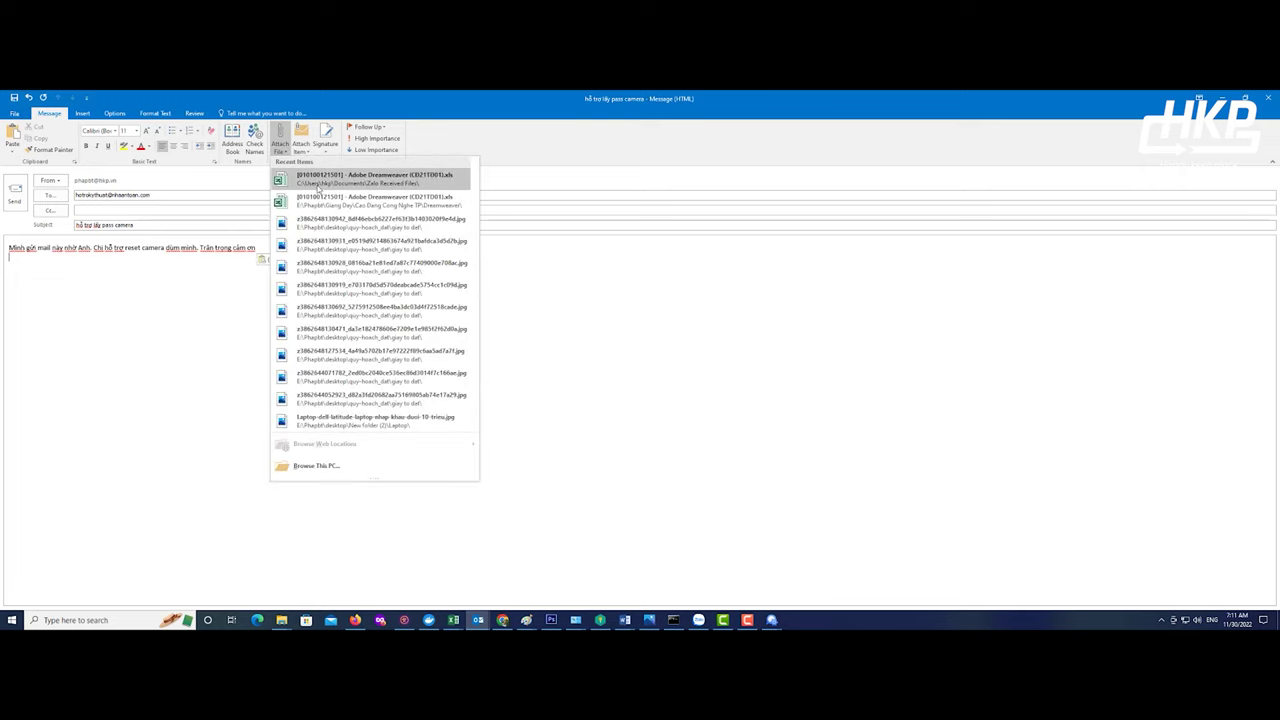
click(315, 472)
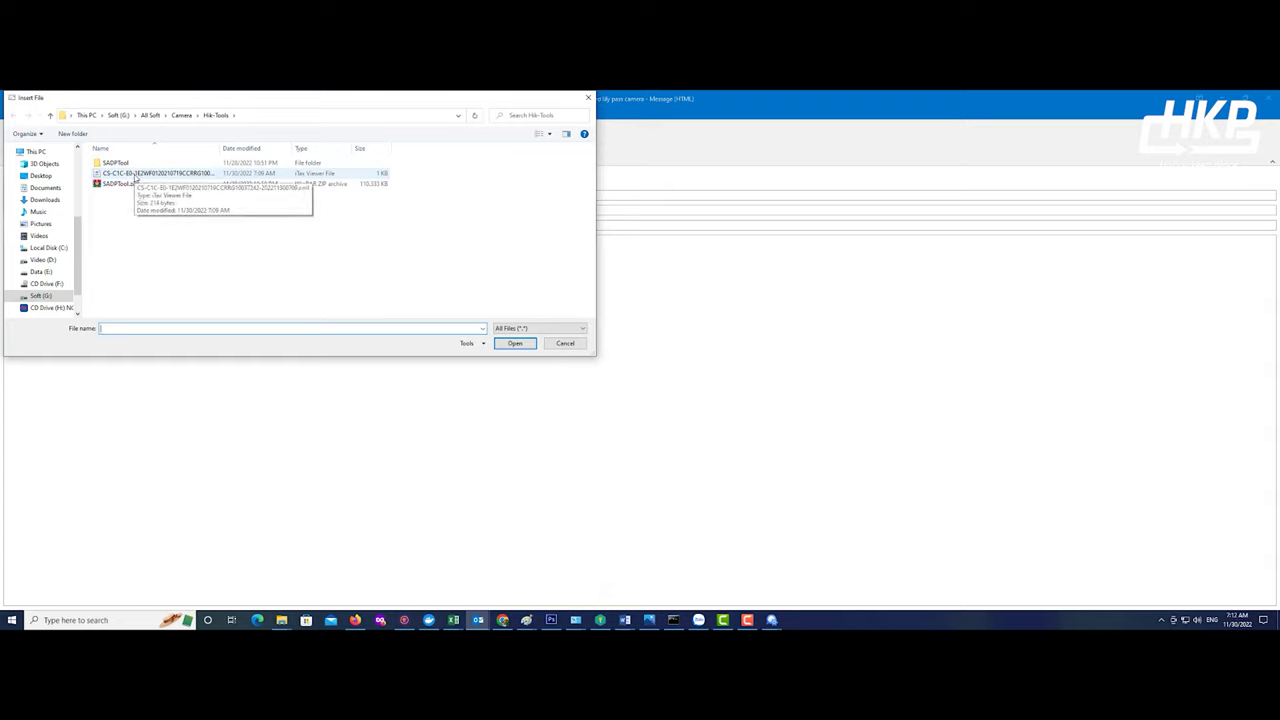
click(136, 175)
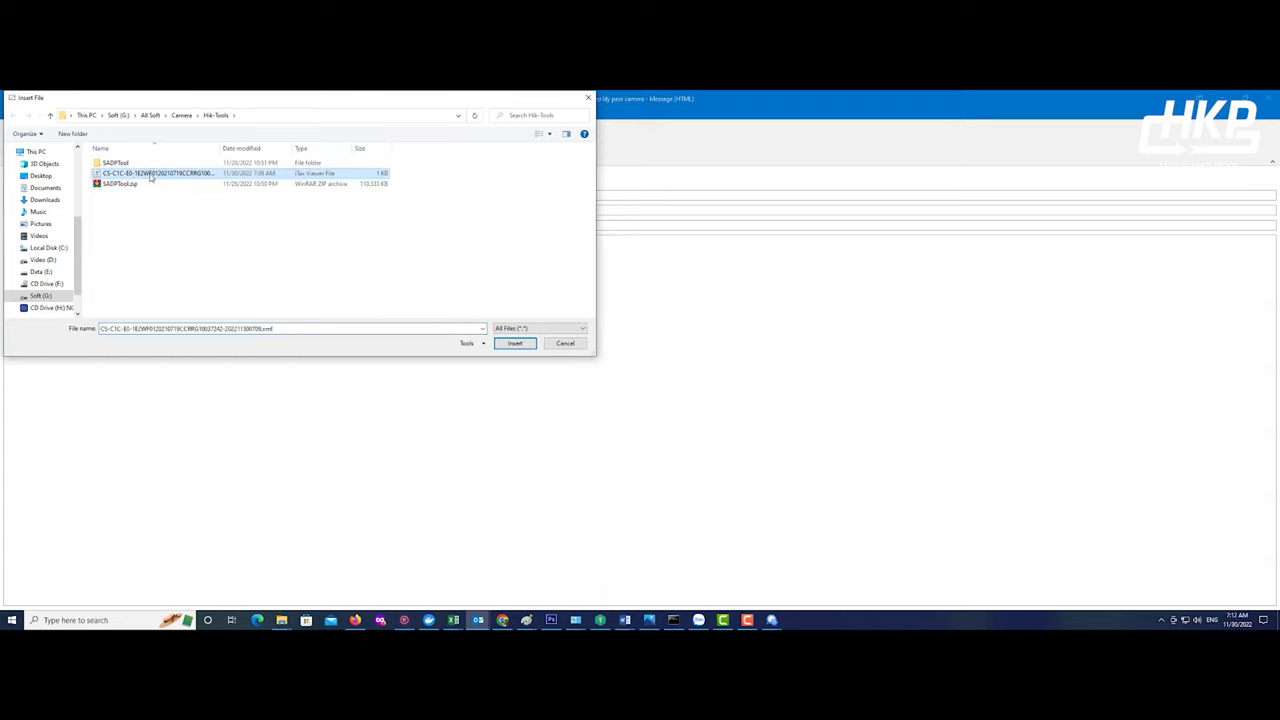
click(514, 344)
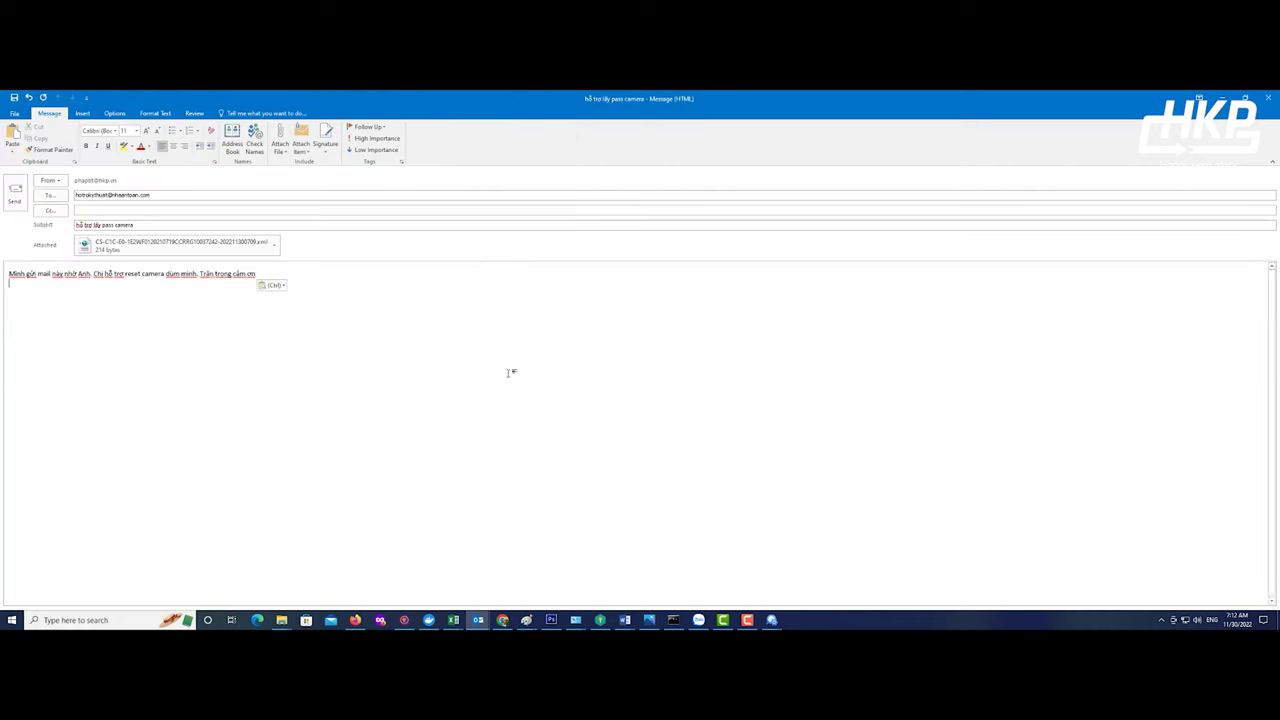
click(14, 193)
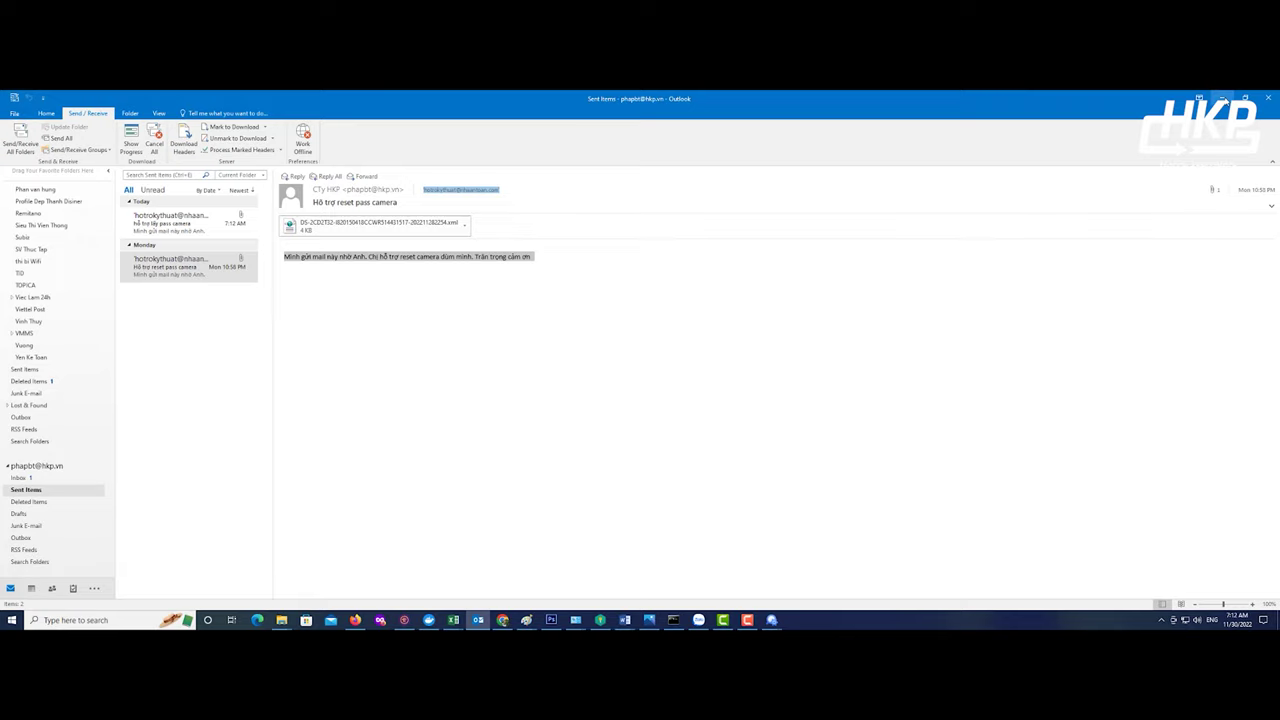
Step: Return to SADP's reset dialog and choose the CS-C1C XML file in Soft (G:), All Soft, Camera, Hik-Tools as the key file to import
click(1222, 99)
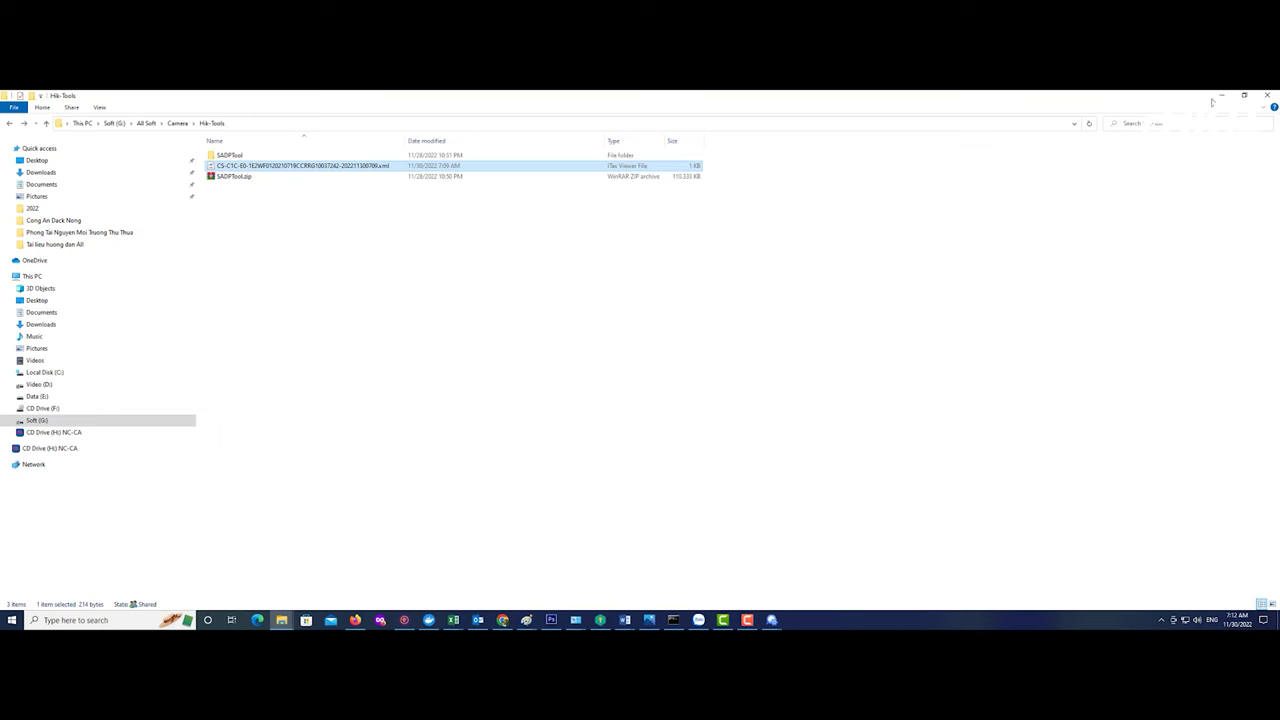
click(1220, 96)
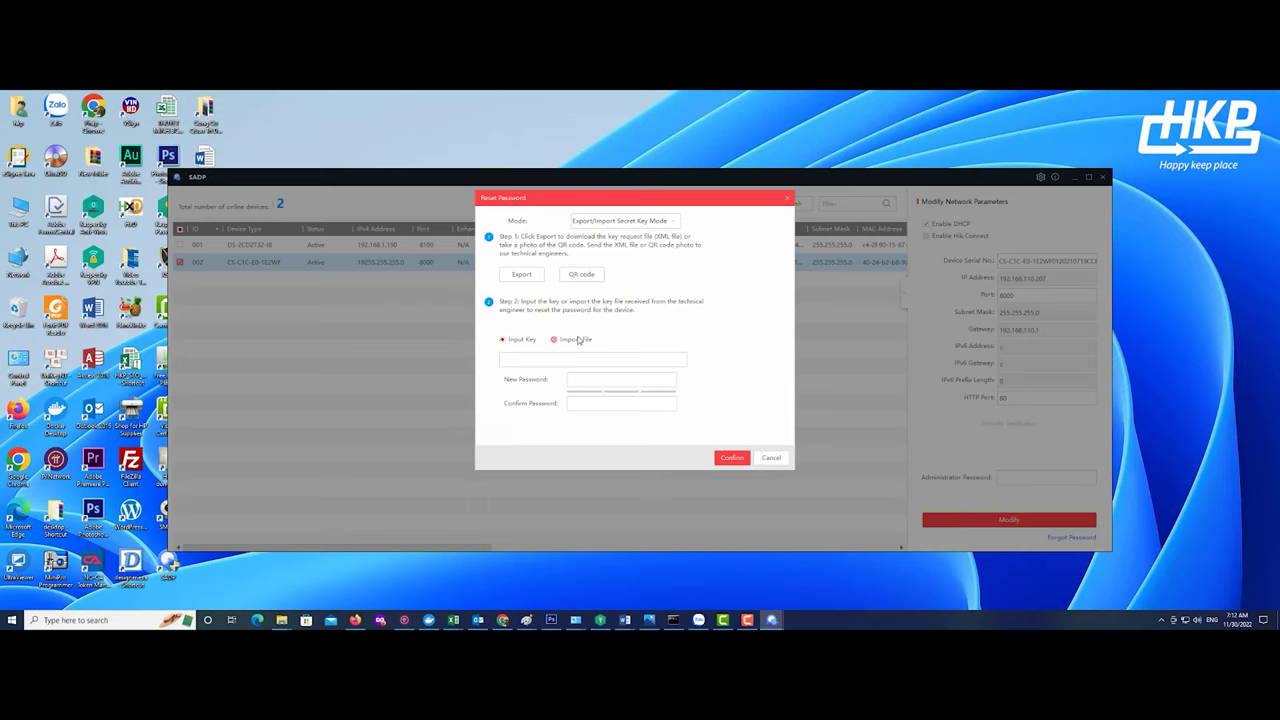
click(555, 340)
click(680, 362)
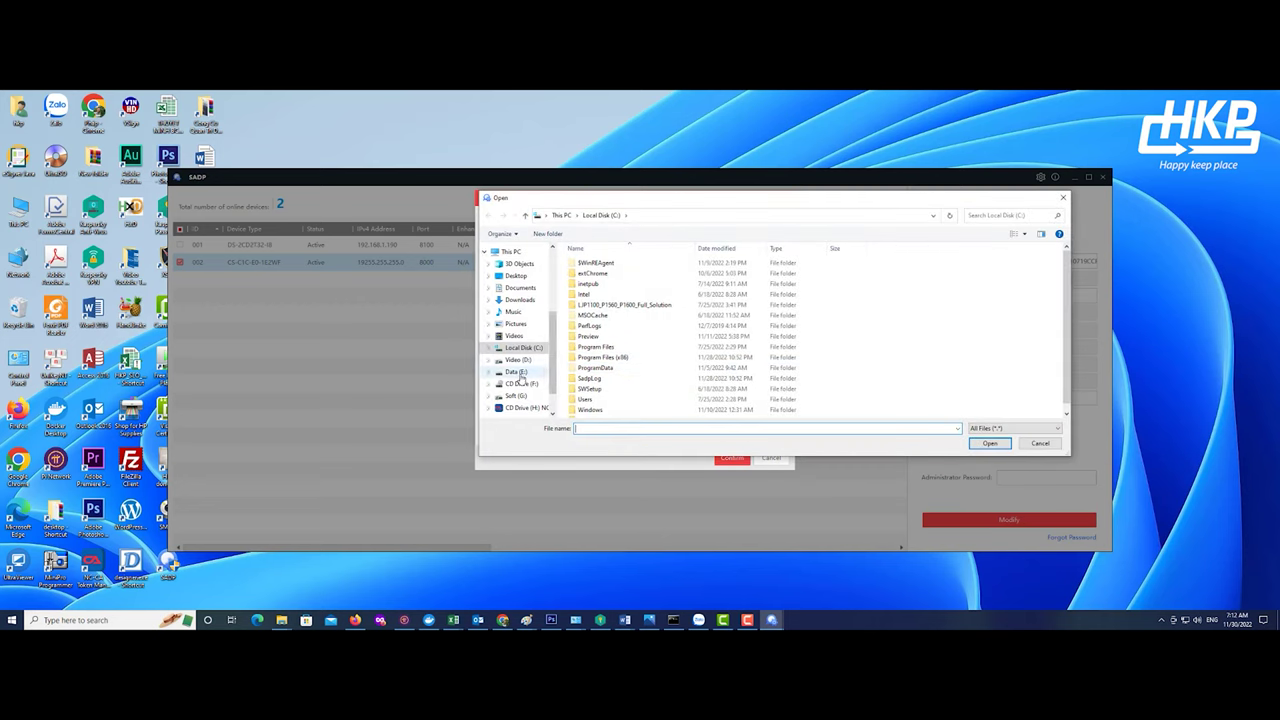
click(518, 373)
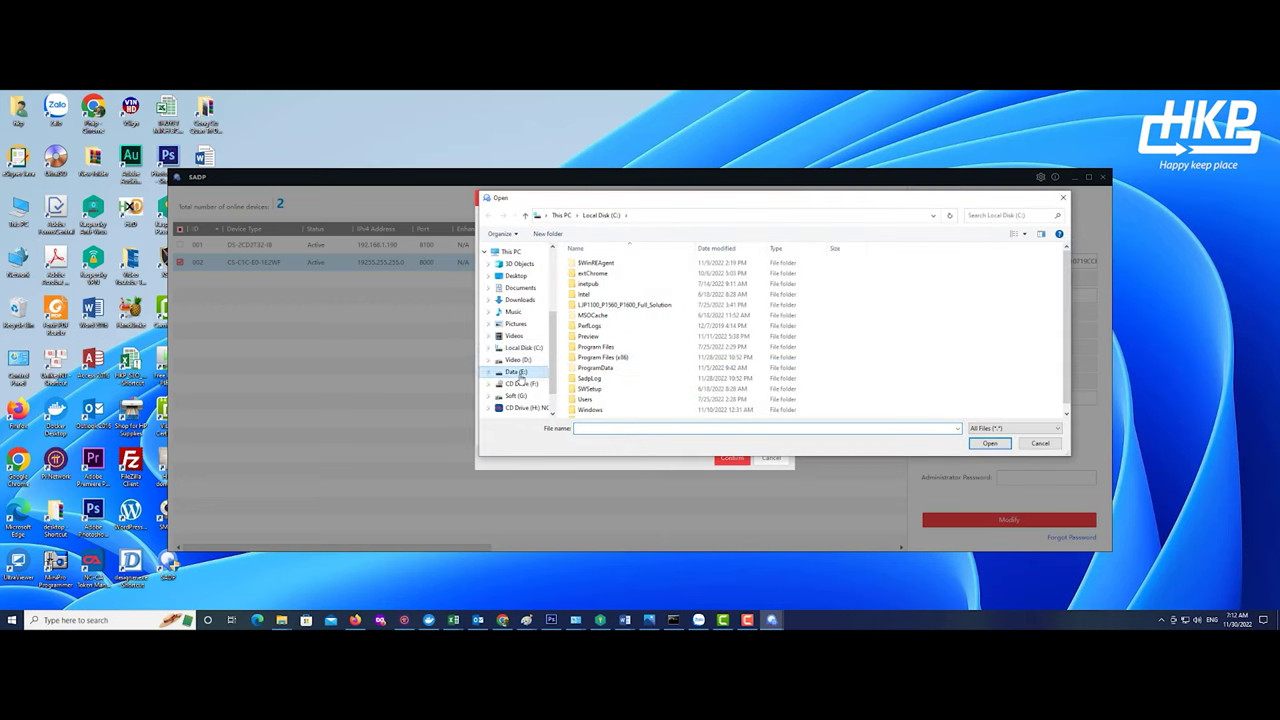
click(516, 396)
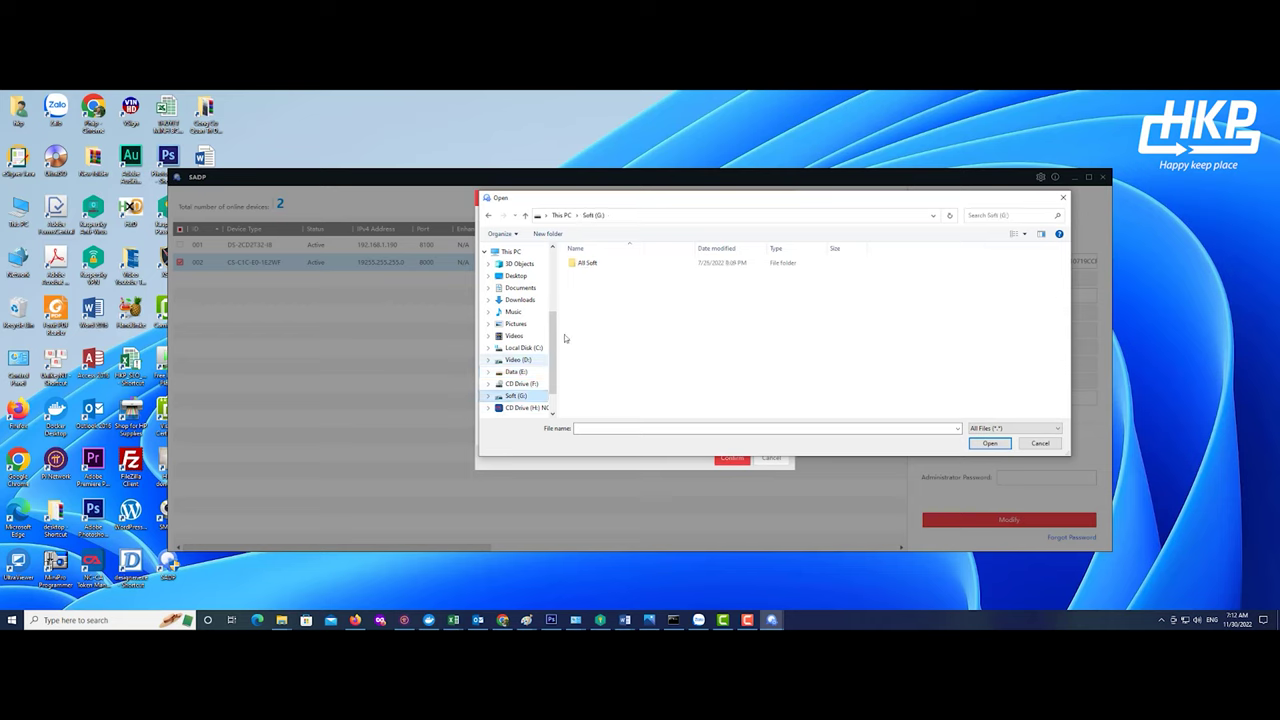
double_click(590, 262)
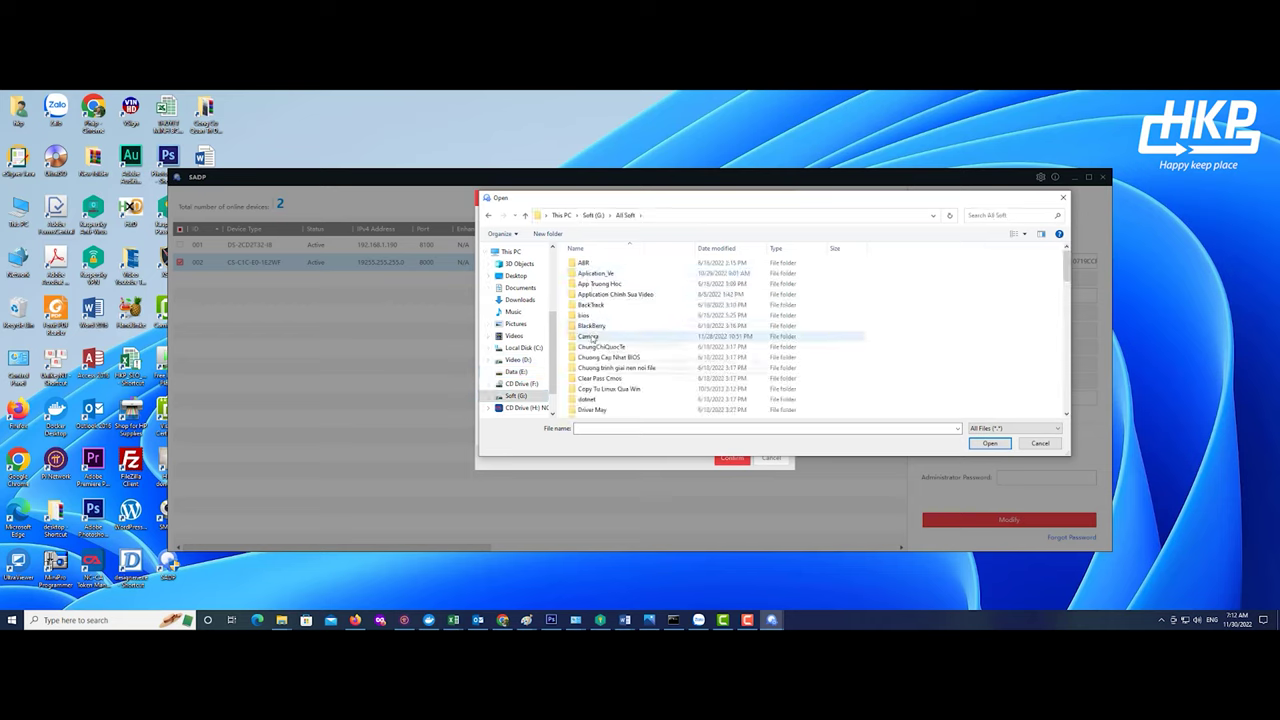
double_click(590, 336)
double_click(590, 284)
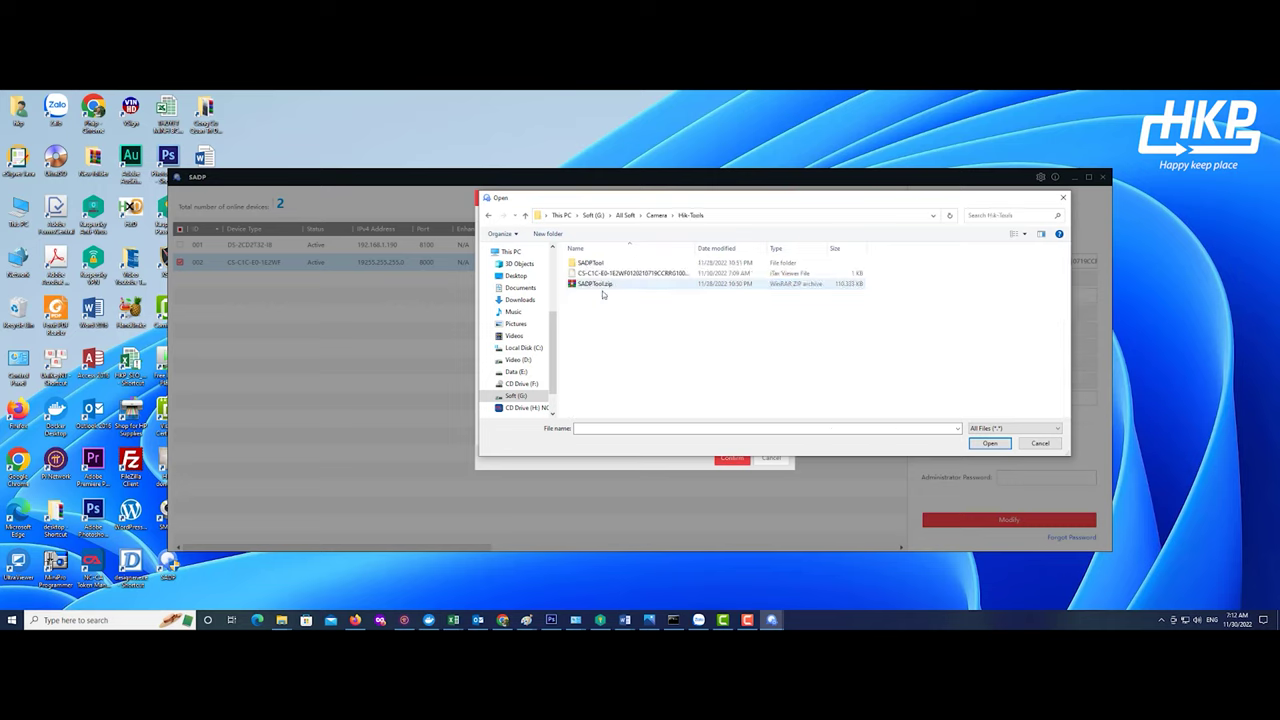
click(605, 273)
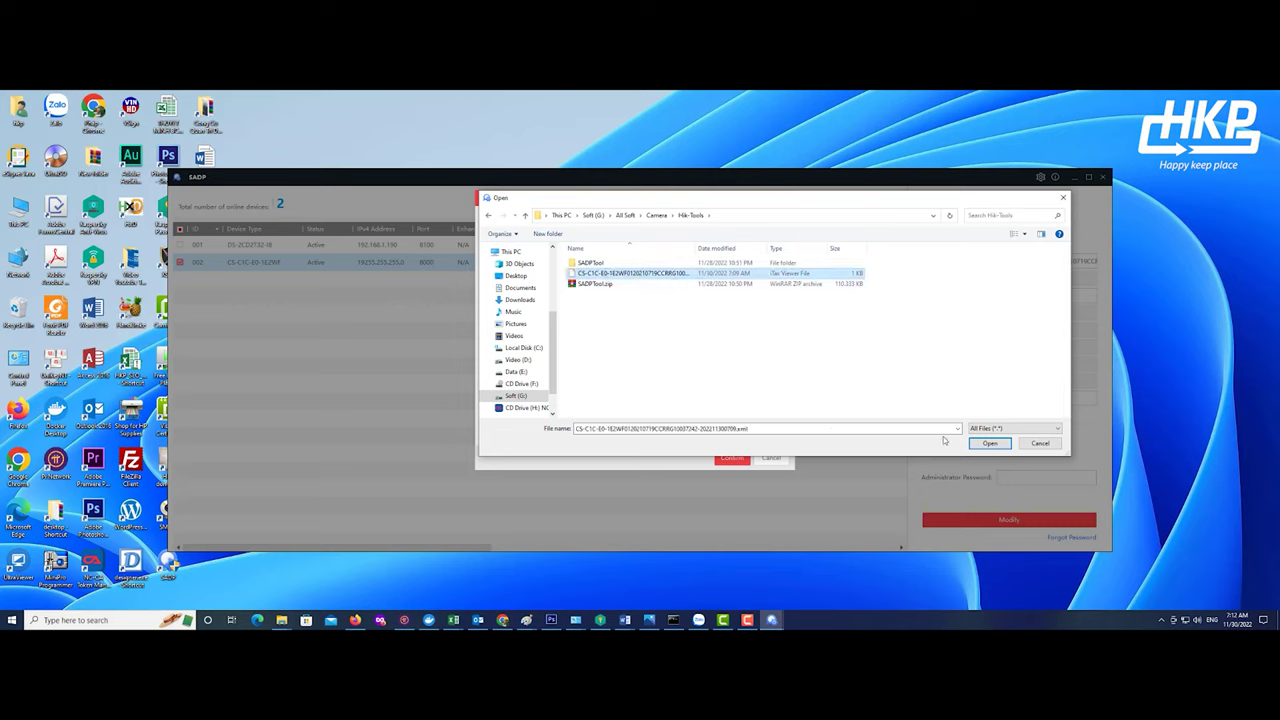
click(989, 444)
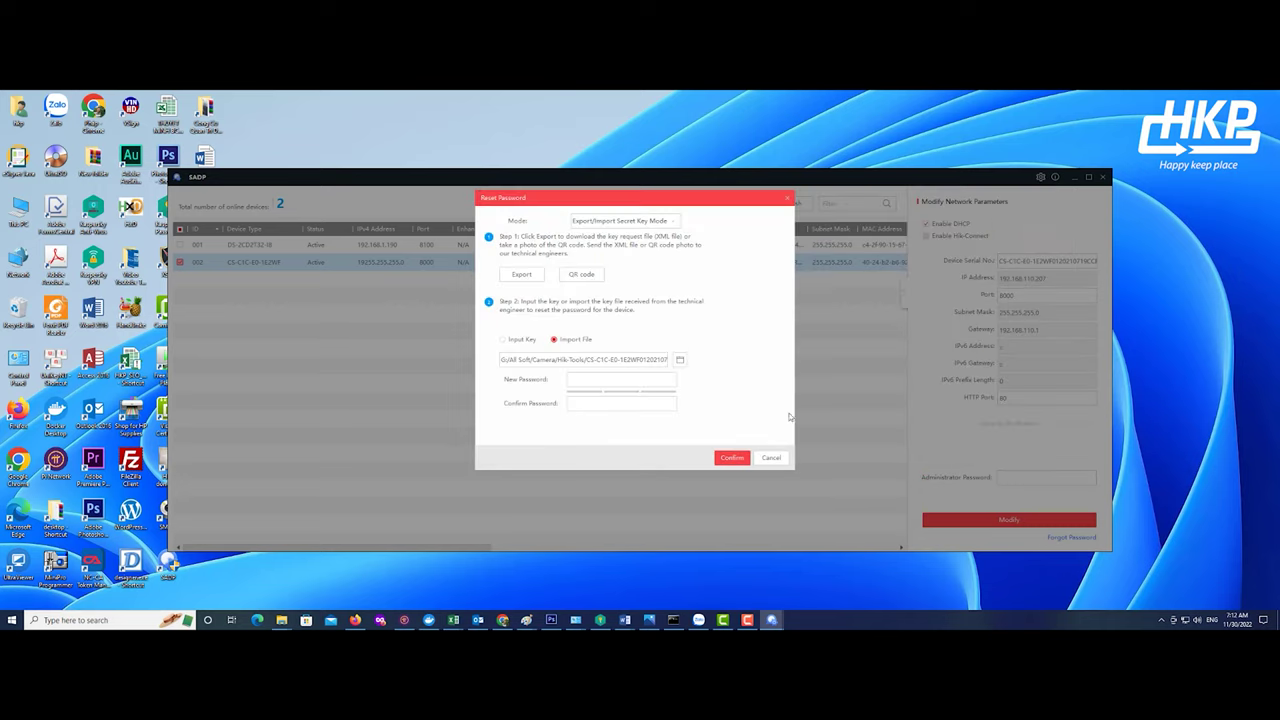
Step: Examine the imported key file path and the new and confirm password fields, and cancel the password reset
click(628, 360)
drag(592, 360, 646, 360)
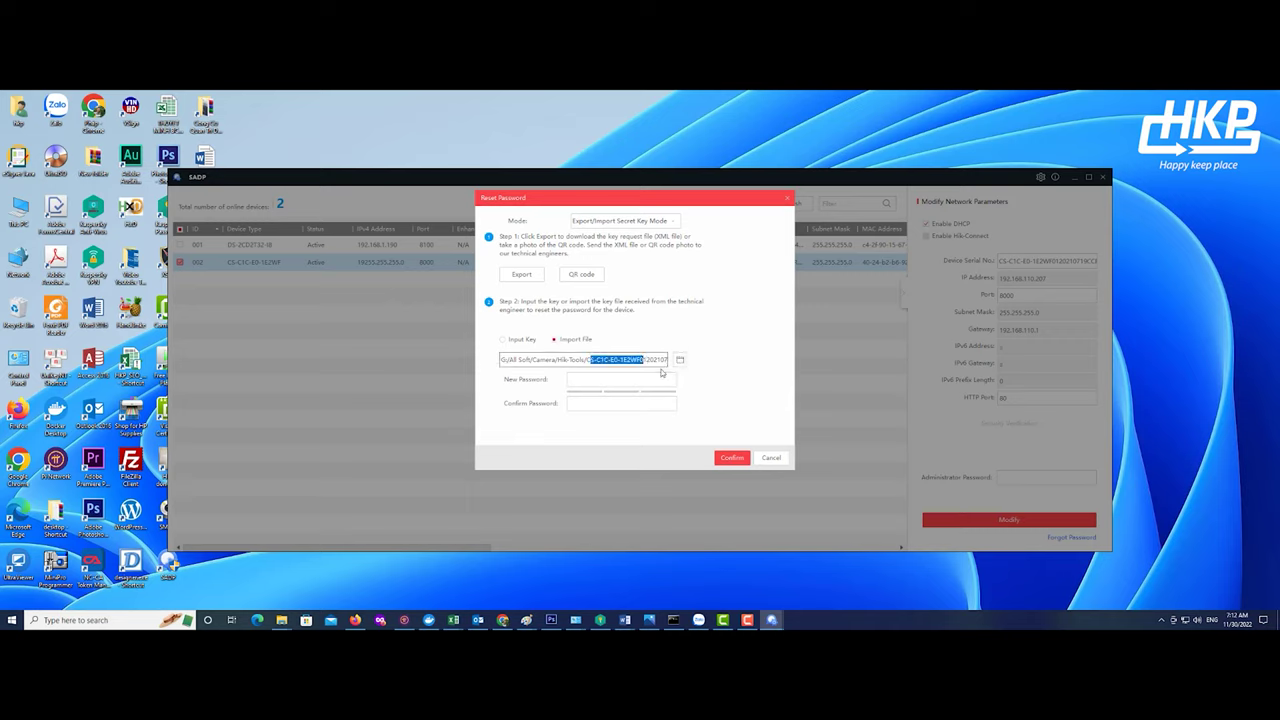
click(606, 380)
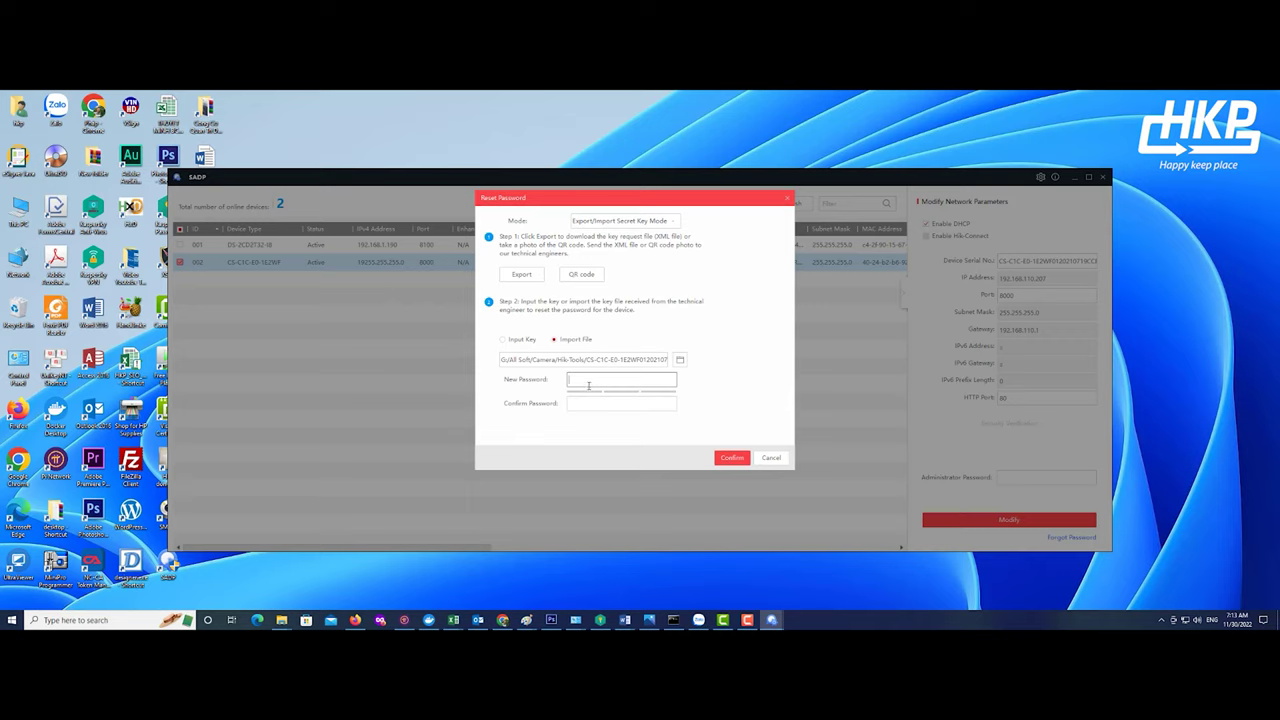
click(587, 404)
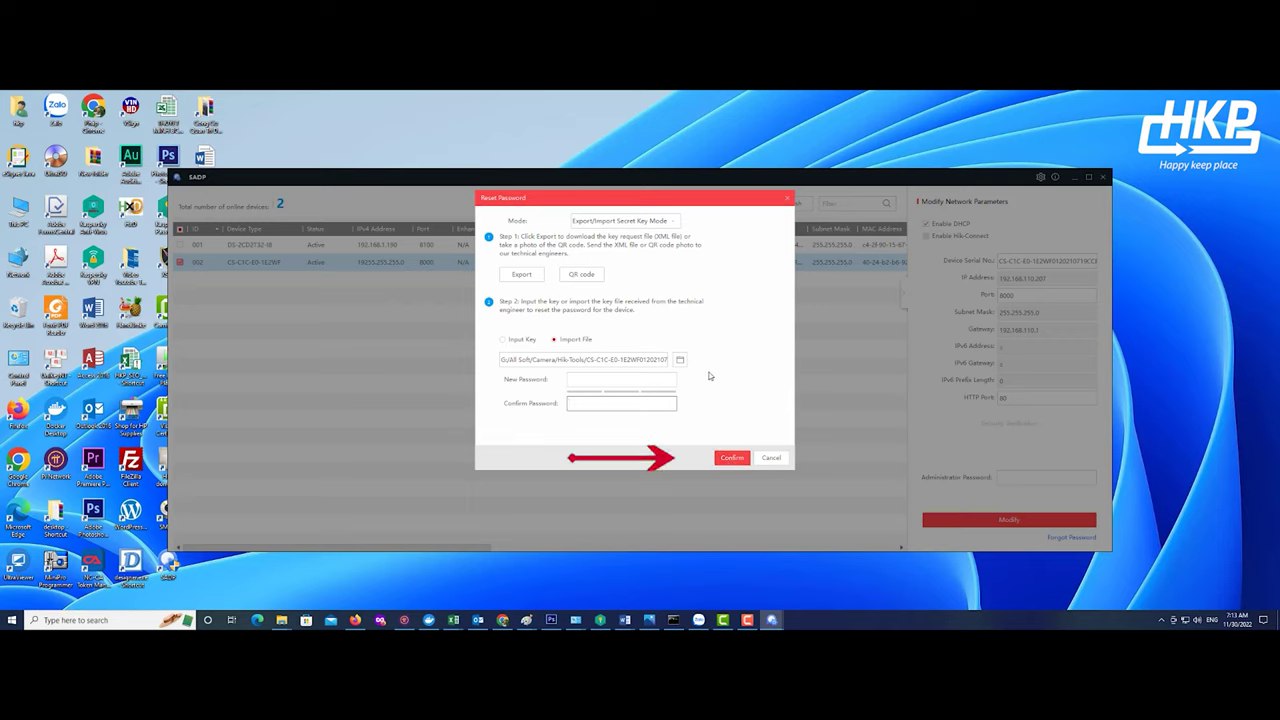
click(622, 382)
click(578, 405)
click(585, 381)
click(585, 404)
click(596, 380)
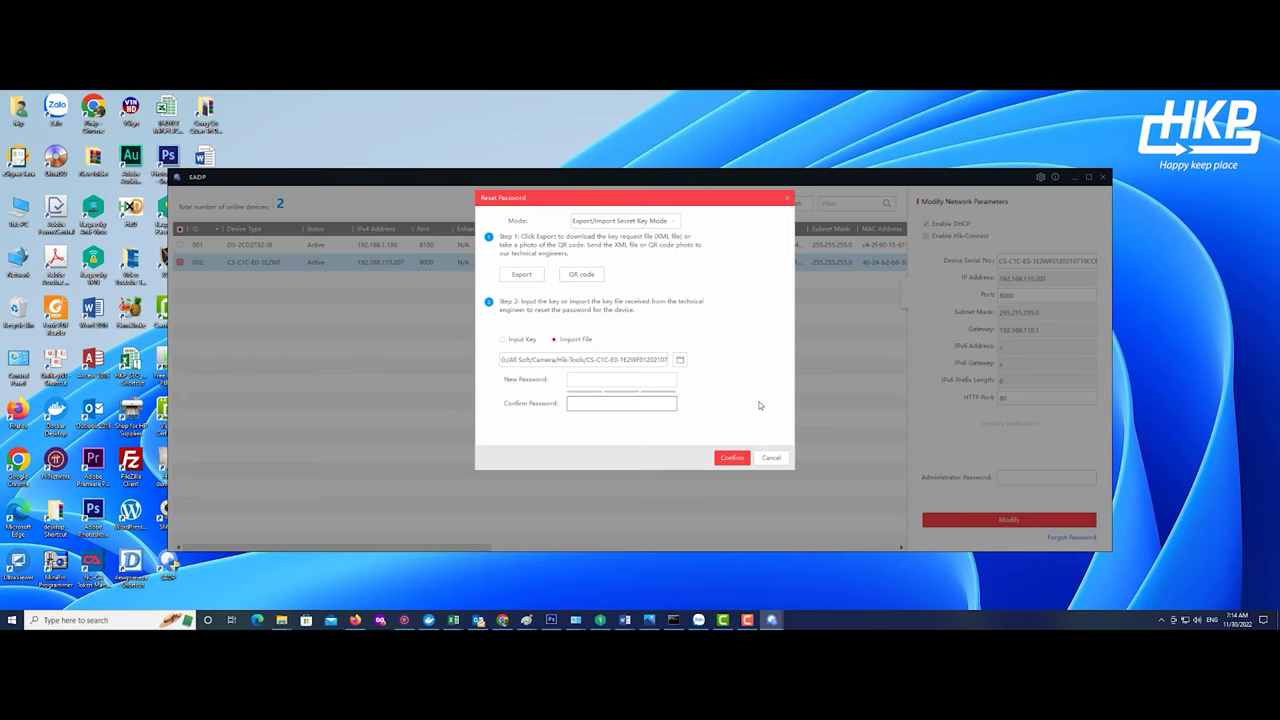
click(771, 457)
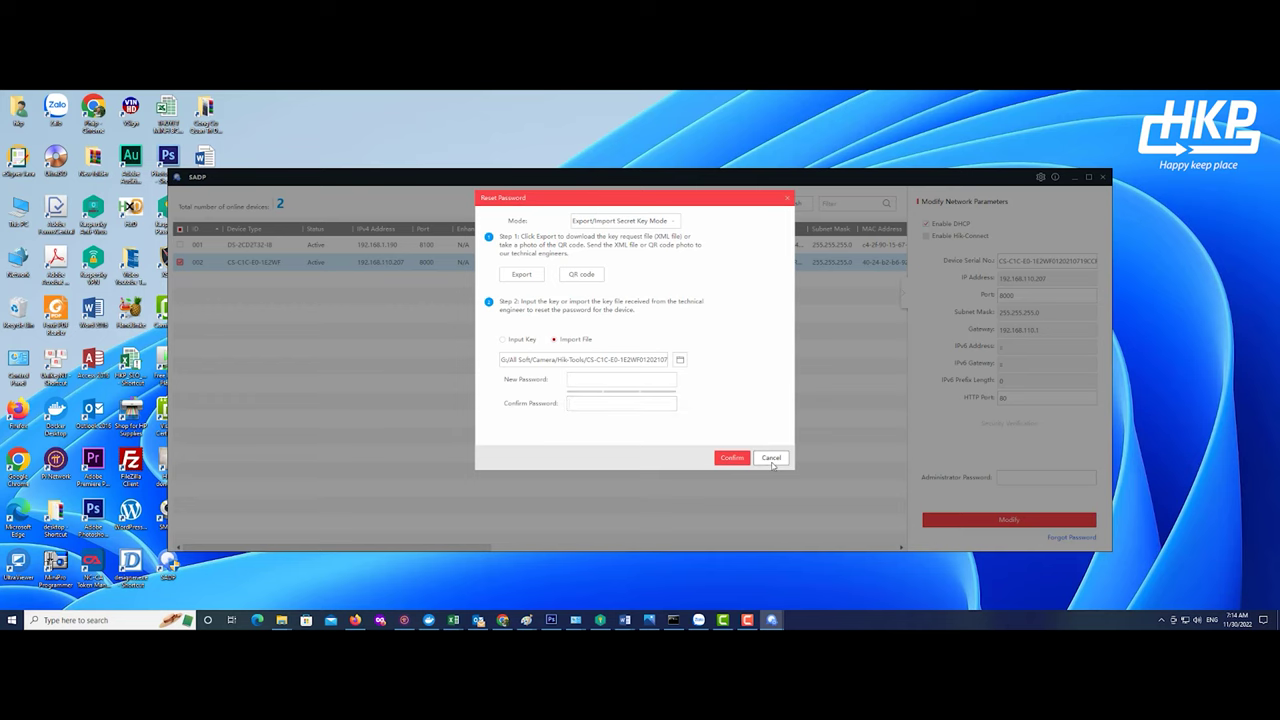